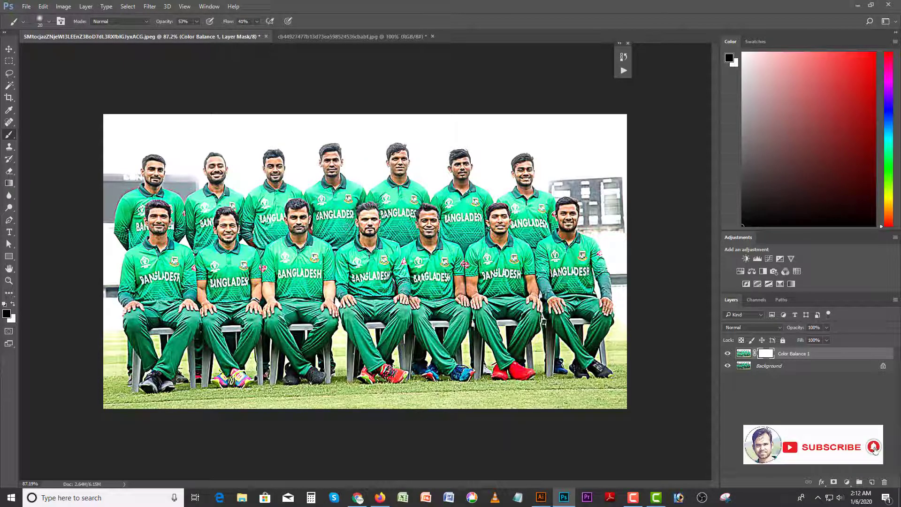
Step: Close the floating collapsed panel over the team photo's canvas
scroll(346, 225, "up", 3)
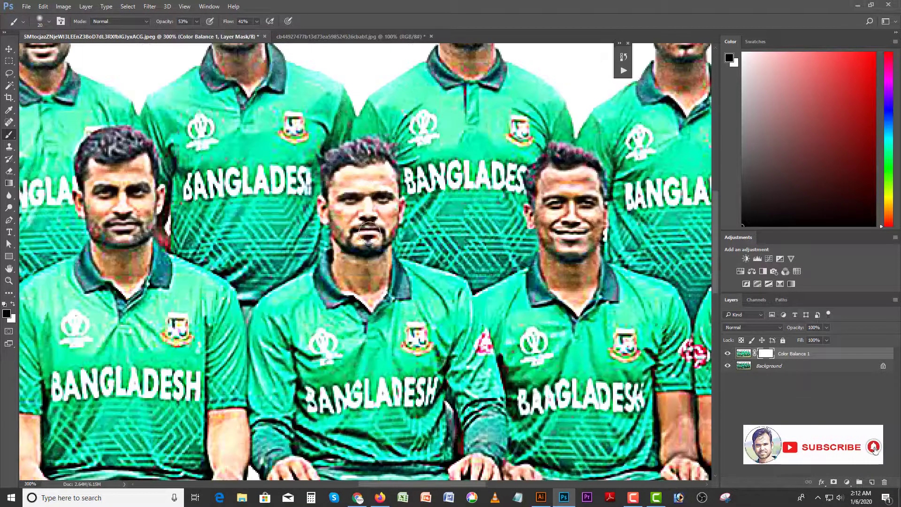
key("bracketleft")
key("bracketleft")
scroll(565, 231, "down", 3)
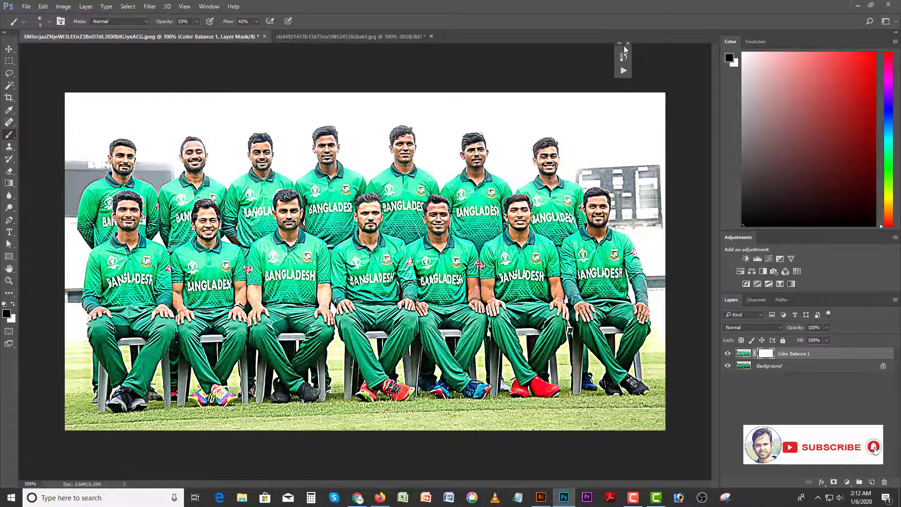
left_click(628, 44)
Step: Copy the entire abstract painting image into the team photo document as a new layer
left_click(358, 40)
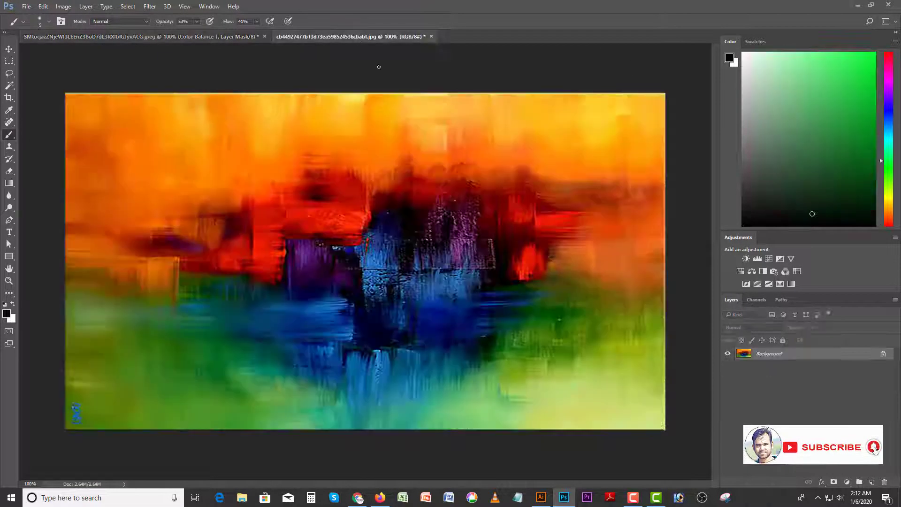
key("ctrl+a")
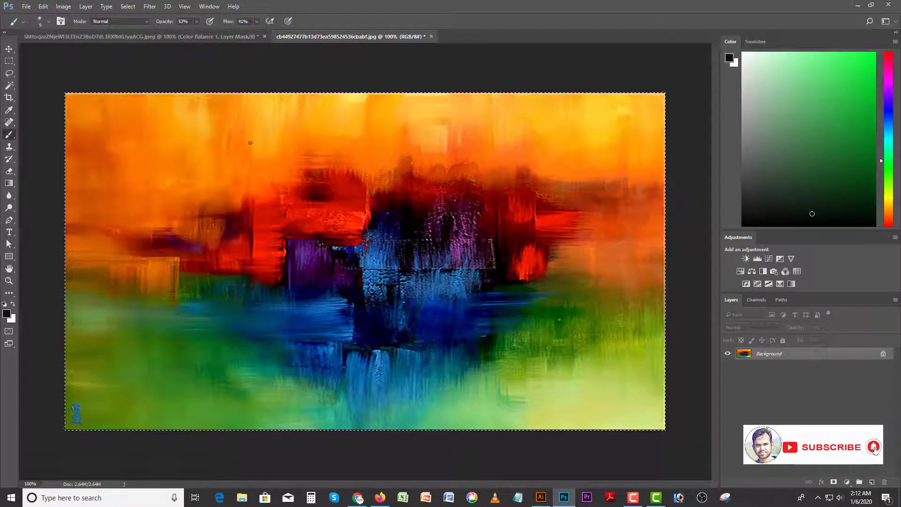
mouse_move(285, 172)
left_mouse_down()
mouse_move(217, 38)
mouse_move(375, 266)
left_mouse_up()
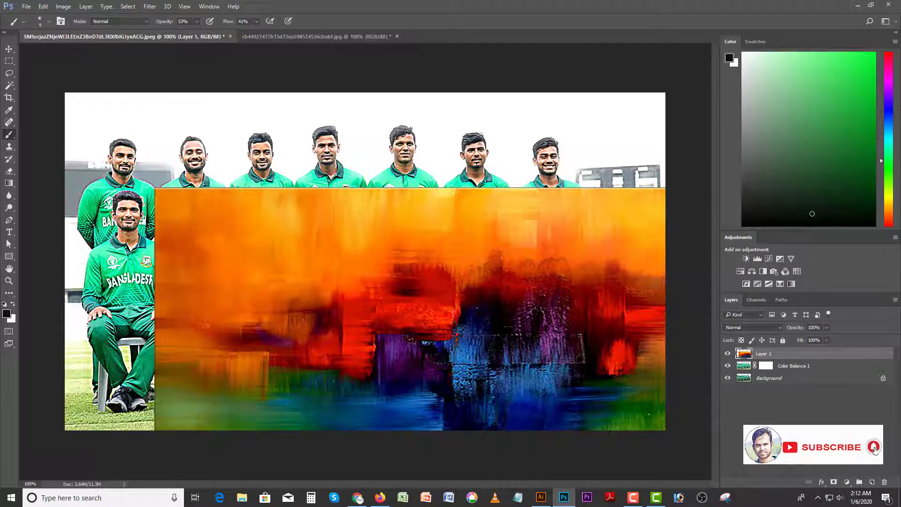
Step: Align the painting layer with the team photo and stretch it slightly so it covers the whole canvas
left_click_drag(504, 339, 415, 246)
key("ctrl+t")
left_click_drag(665, 92, 666, 92)
key("Return")
key("b")
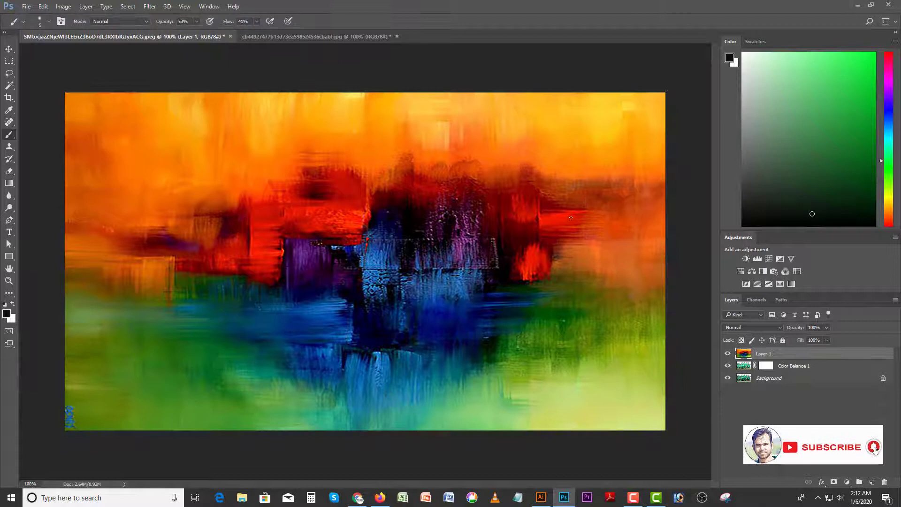
Step: Add a layer mask to the painting layer and activate the Brush tool
left_click(835, 482)
right_click(9, 136)
left_click(30, 135)
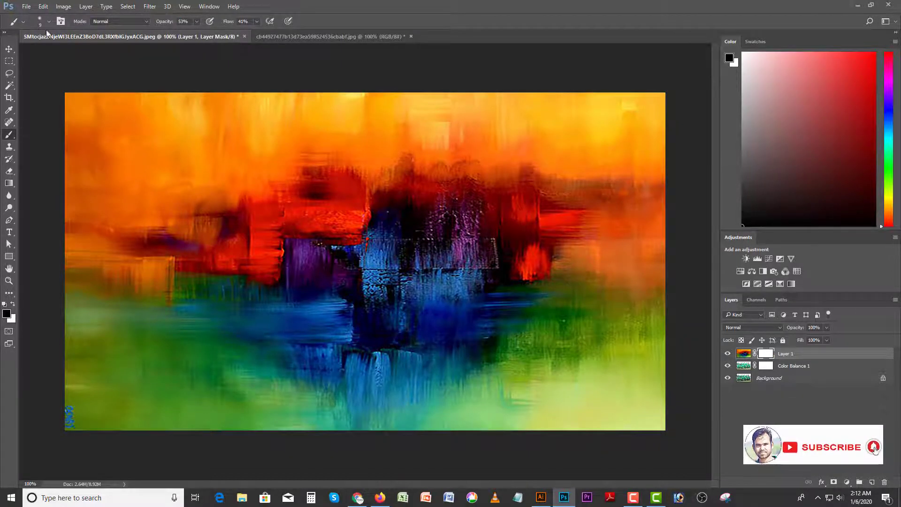
Step: Enlarge the soft round brush to 60 px
left_click(48, 24)
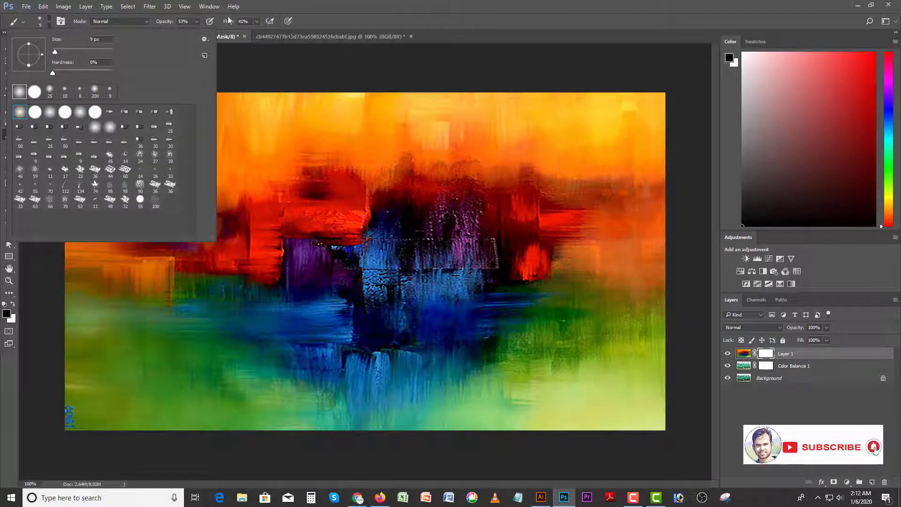
left_click(287, 9)
key("bracketright")
key("bracketright")
key("bracketright")
key("bracketright")
key("bracketright")
key("bracketright")
key("bracketright")
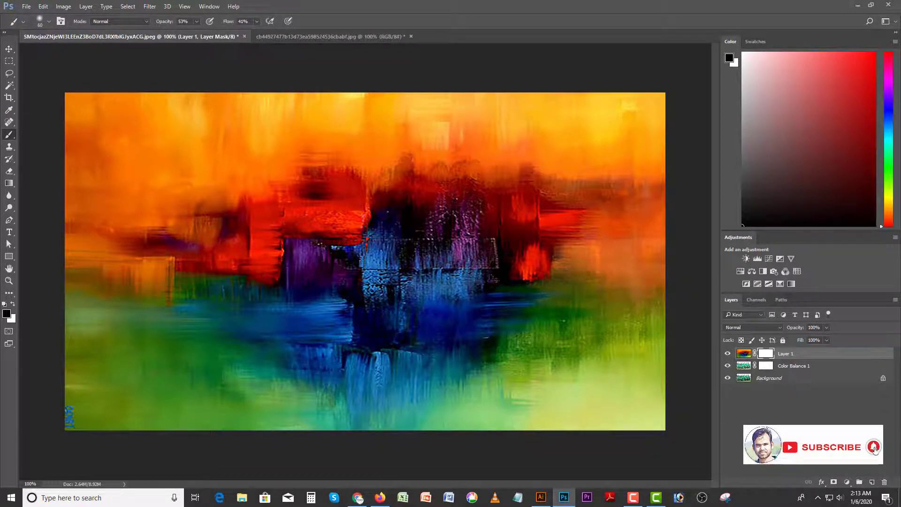
Step: Scale the painting layer up to about 105% so it extends past the canvas edges
key("ctrl+t")
left_click_drag(665, 93, 688, 77)
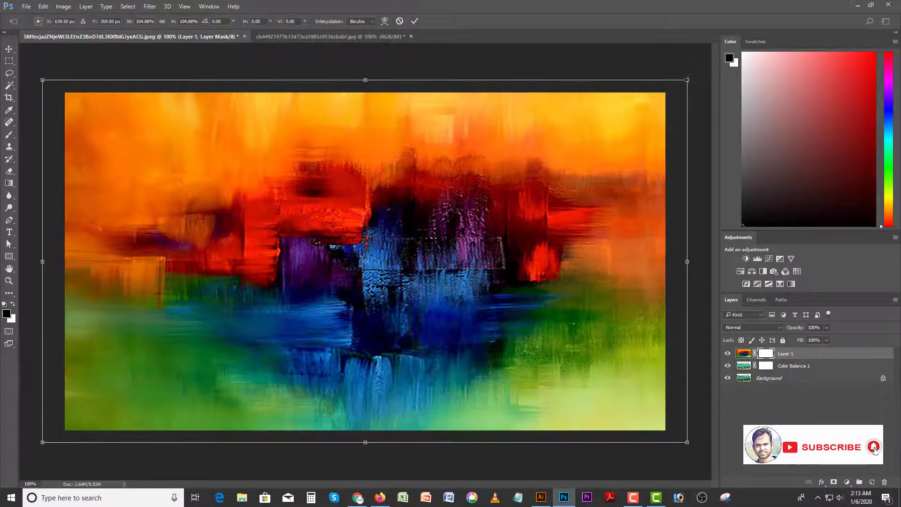
key("Return")
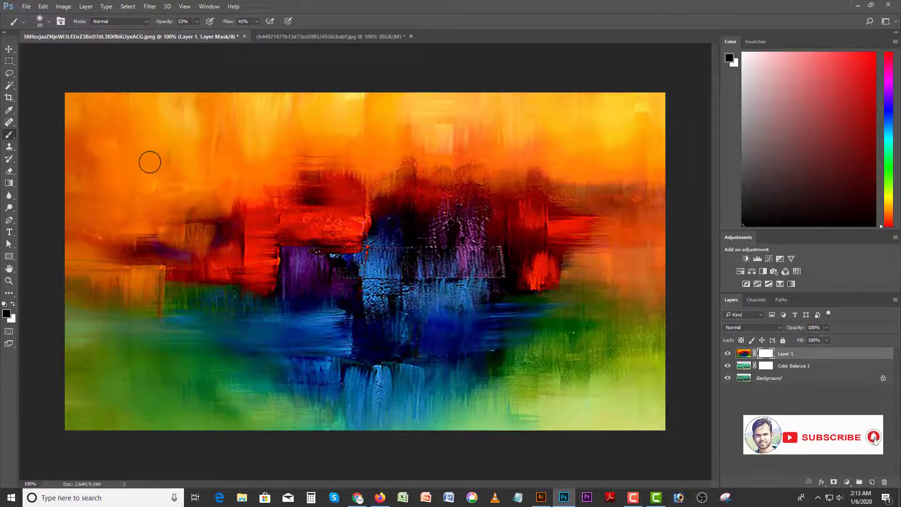
Step: Paint black on the painting layer's mask with a smaller brush to reveal the leftmost back-row player's face and hair
mouse_move(164, 190)
left_mouse_down()
mouse_move(141, 163)
mouse_move(120, 157)
left_mouse_up()
scroll(120, 157, "up", 1)
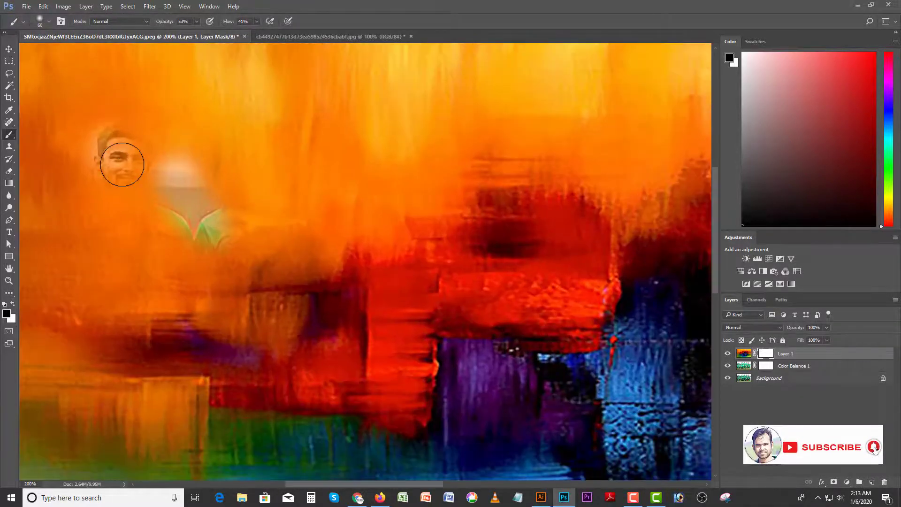
key("p")
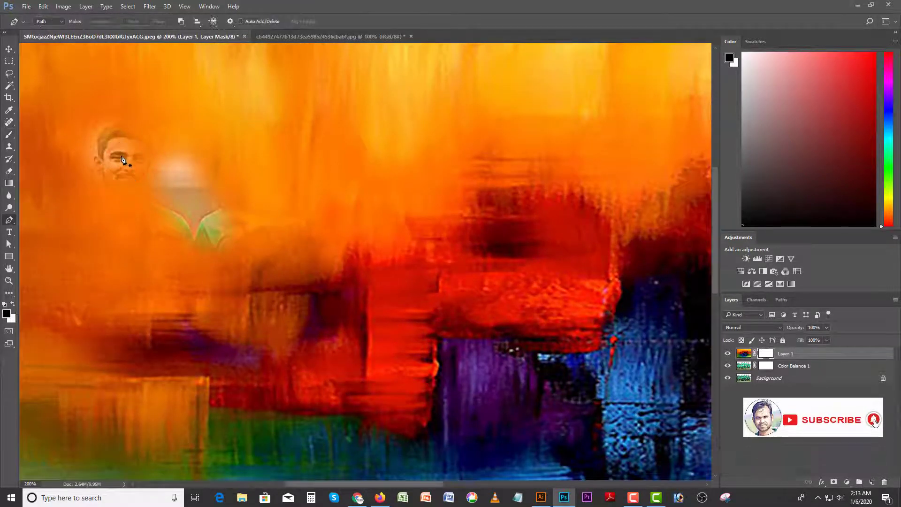
left_click(9, 135)
left_click_drag(117, 147, 117, 161)
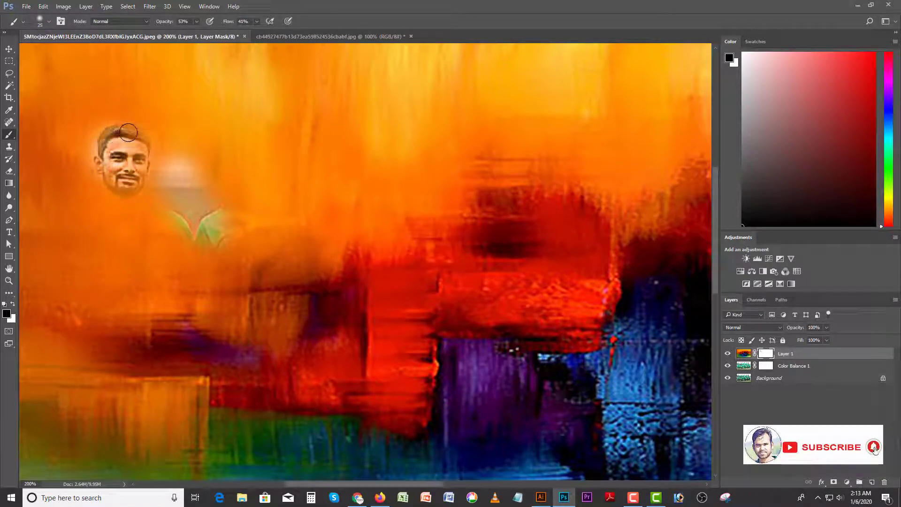
key("bracketleft")
key("bracketleft")
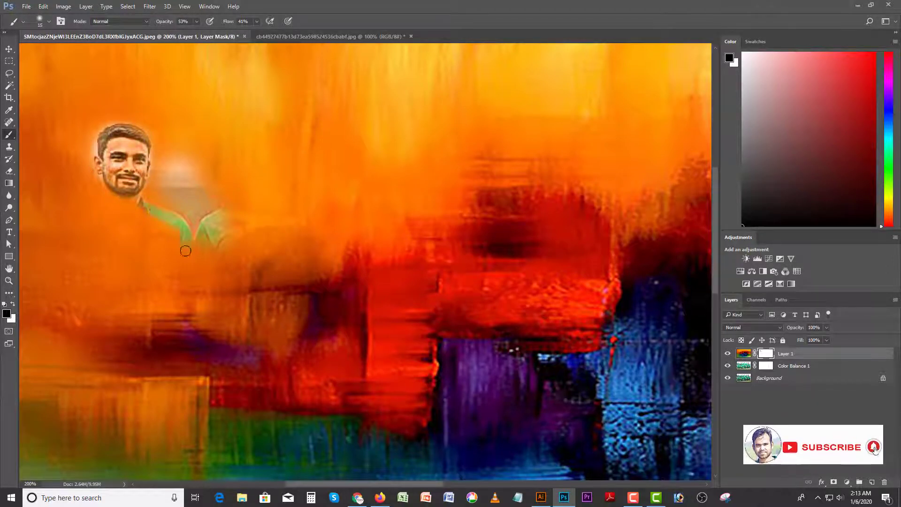
Step: Mask the painting over the leftmost back-row player's shirt and the leftmost seated player's face and collar
left_click_drag(140, 212, 176, 244)
mouse_move(112, 197)
left_mouse_down()
mouse_move(100, 220)
mouse_move(109, 205)
mouse_move(83, 217)
mouse_move(111, 191)
mouse_move(77, 221)
mouse_move(82, 212)
mouse_move(99, 230)
mouse_move(121, 210)
mouse_move(135, 237)
mouse_move(169, 262)
mouse_move(132, 279)
mouse_move(109, 260)
mouse_move(139, 284)
mouse_move(106, 251)
mouse_move(141, 301)
left_mouse_up()
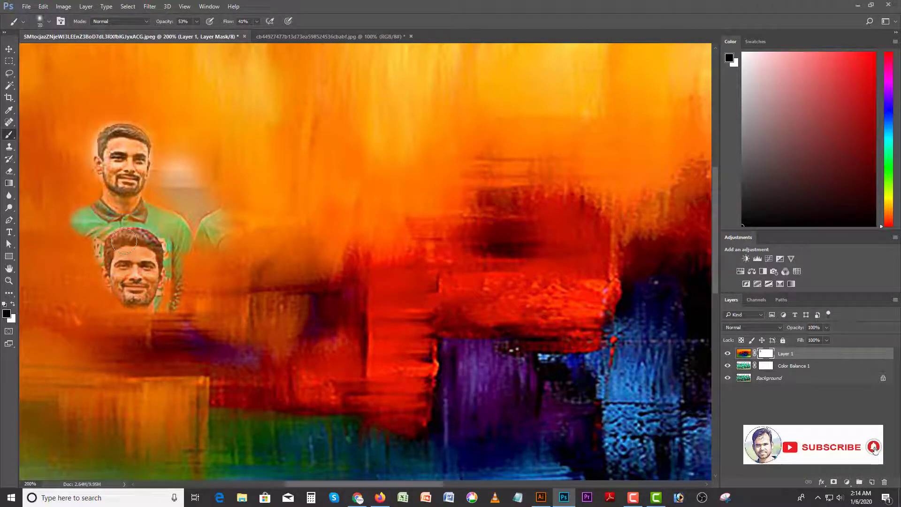
left_click_drag(124, 241, 134, 235)
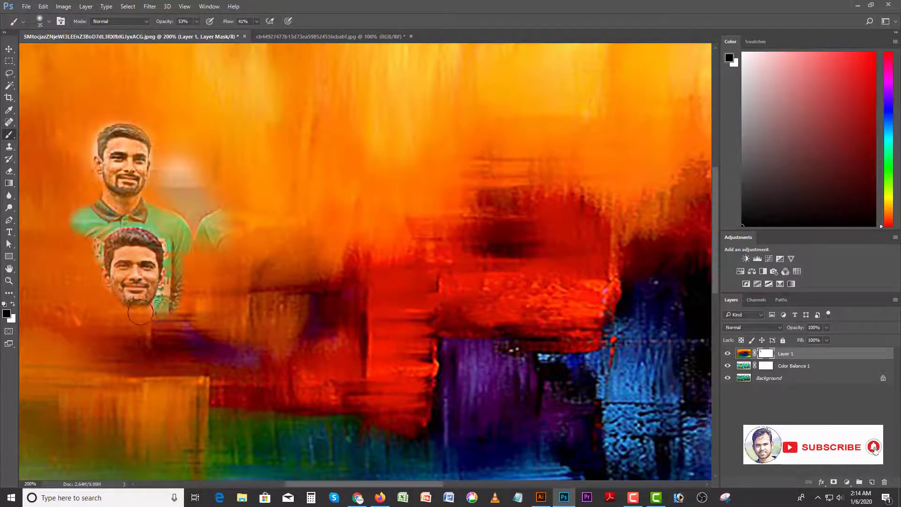
mouse_move(139, 312)
left_mouse_down()
mouse_move(106, 296)
mouse_move(92, 244)
mouse_move(71, 241)
mouse_move(66, 289)
left_mouse_up()
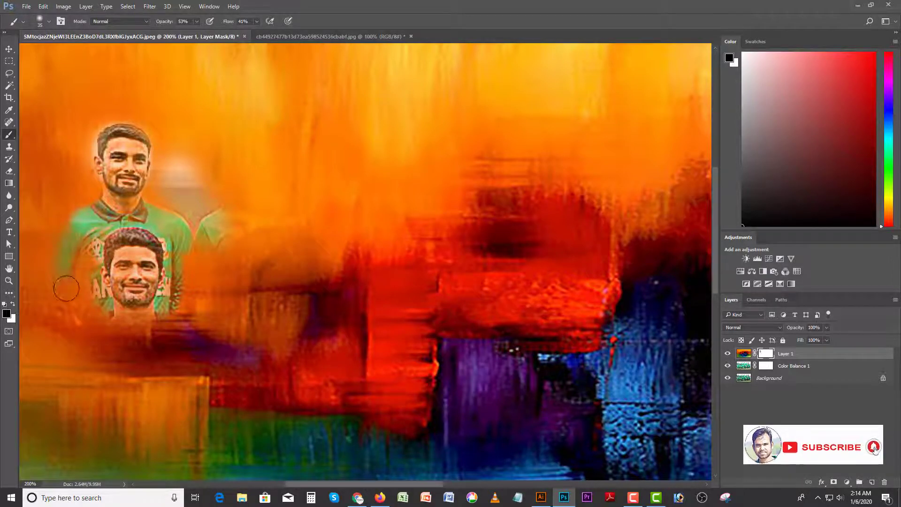
mouse_move(93, 242)
left_mouse_down()
mouse_move(80, 291)
mouse_move(112, 313)
mouse_move(101, 286)
left_mouse_up()
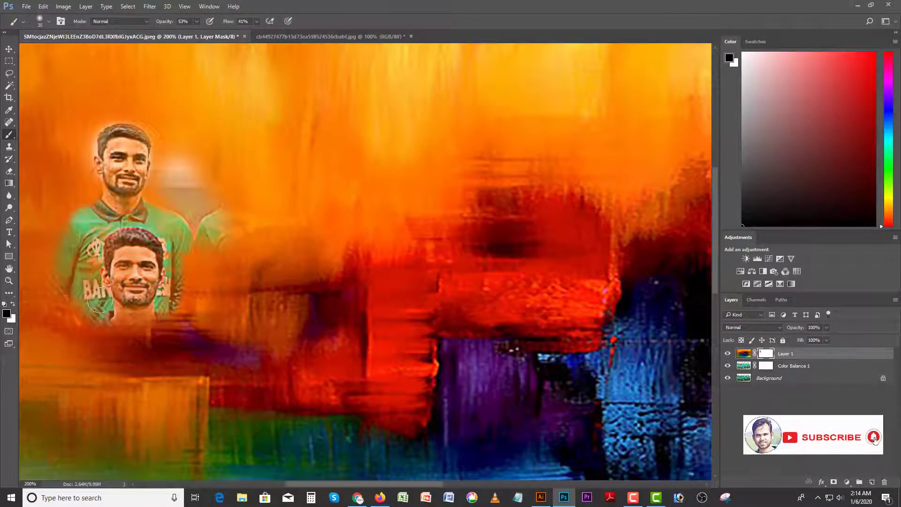
mouse_move(168, 323)
left_mouse_down()
mouse_move(183, 257)
mouse_move(184, 343)
left_mouse_up()
Step: Mask the painting to reveal the second back-row player and the second seated player's face and shoulders
scroll(261, 270, "up", 1)
mouse_move(260, 269)
left_mouse_down()
mouse_move(246, 202)
mouse_move(252, 228)
mouse_move(267, 187)
left_mouse_up()
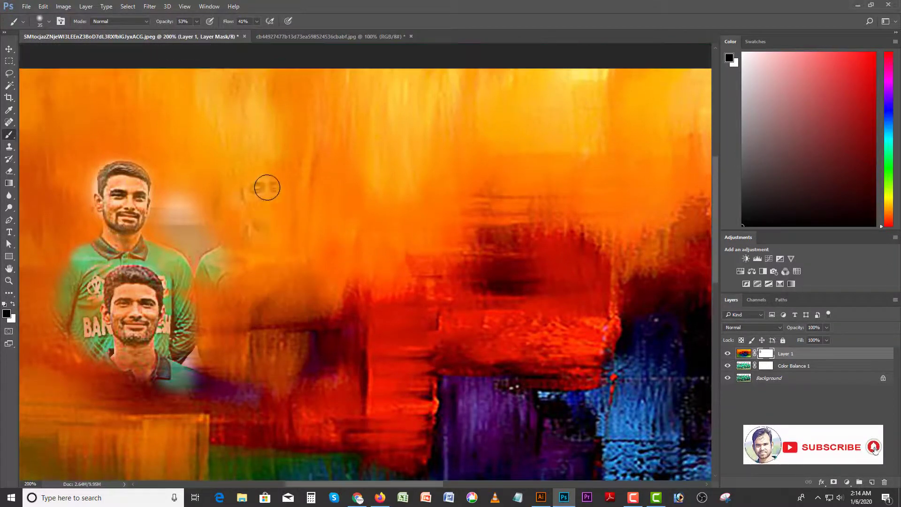
mouse_move(265, 218)
left_mouse_down()
mouse_move(271, 176)
mouse_move(250, 198)
mouse_move(275, 182)
mouse_move(270, 215)
mouse_move(264, 173)
mouse_move(283, 191)
mouse_move(257, 203)
mouse_move(254, 182)
mouse_move(260, 230)
mouse_move(236, 267)
mouse_move(241, 244)
mouse_move(267, 226)
mouse_move(284, 266)
mouse_move(296, 261)
mouse_move(265, 301)
mouse_move(295, 301)
mouse_move(278, 348)
mouse_move(306, 332)
mouse_move(314, 303)
left_mouse_up()
mouse_move(252, 342)
left_mouse_down()
mouse_move(227, 282)
mouse_move(222, 344)
left_mouse_up()
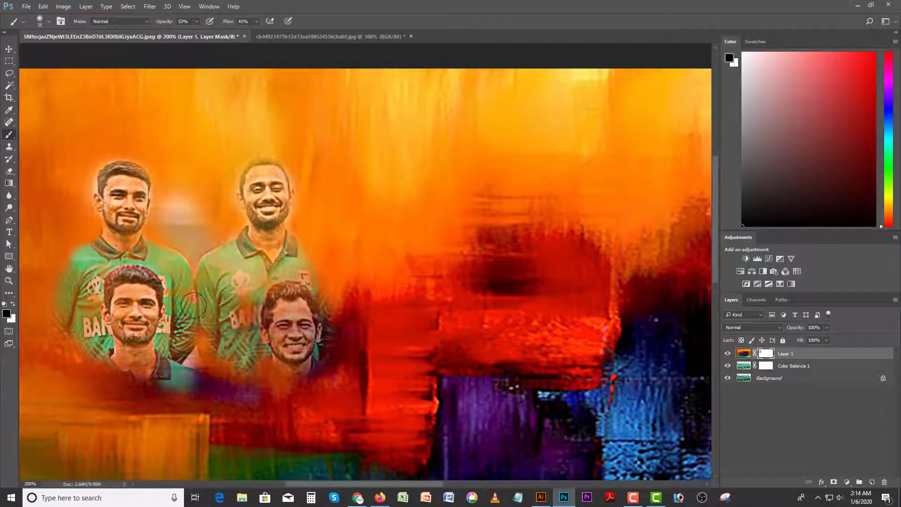
mouse_move(194, 305)
left_mouse_down()
mouse_move(215, 346)
mouse_move(203, 380)
mouse_move(298, 356)
mouse_move(304, 376)
mouse_move(316, 336)
mouse_move(305, 297)
mouse_move(333, 388)
mouse_move(305, 406)
left_mouse_up()
scroll(287, 306, "up", 2)
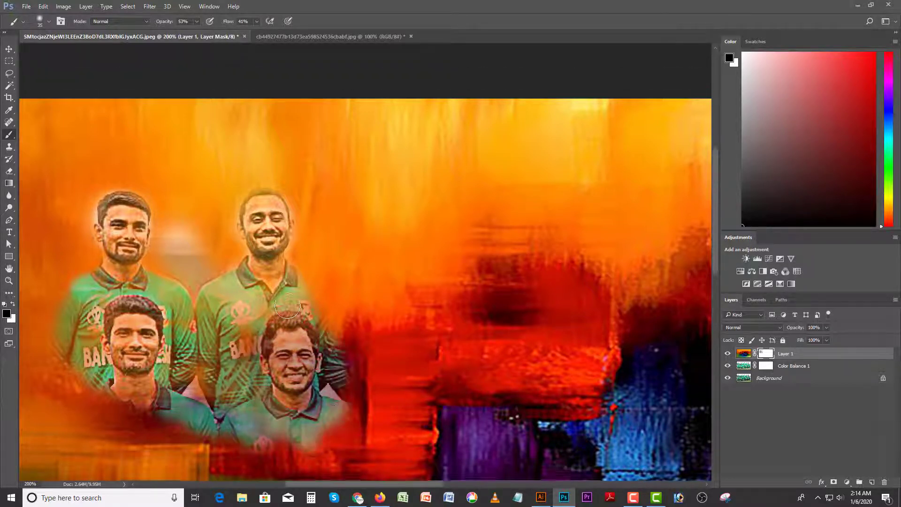
Step: Paint over the first two back-row players' faces on the mask again to make them clearer
scroll(287, 306, "up", 1)
mouse_move(262, 211)
left_mouse_down()
mouse_move(267, 262)
mouse_move(253, 215)
left_mouse_up()
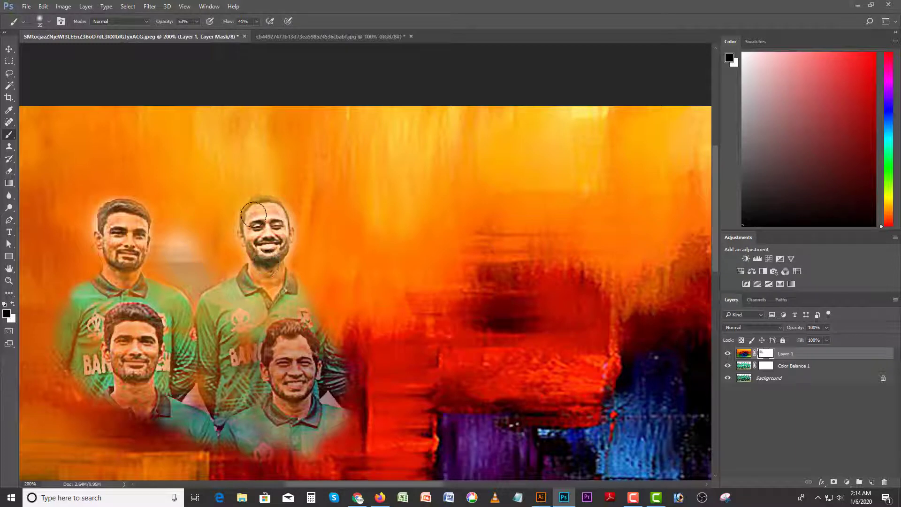
left_click_drag(124, 225, 118, 254)
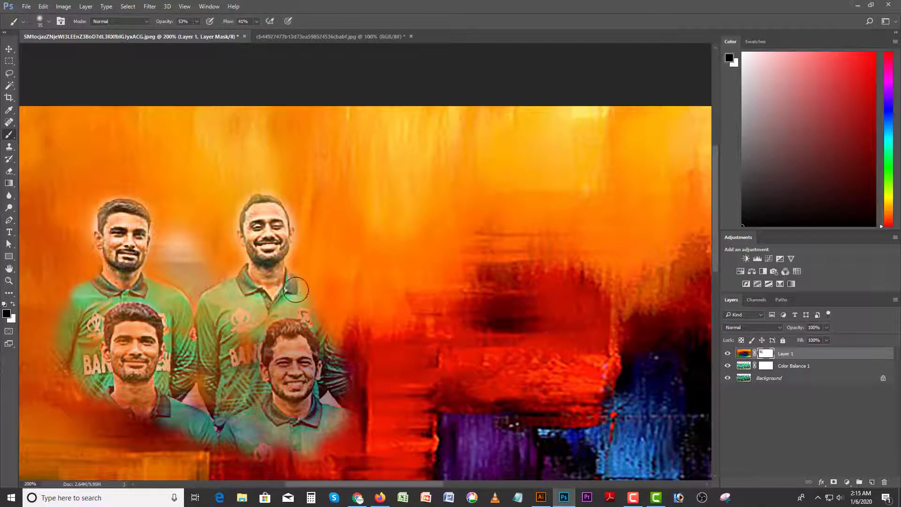
Step: Mask the painting to reveal the third back-row player and the third seated player's face and shoulders
mouse_move(296, 291)
left_mouse_down()
mouse_move(330, 301)
mouse_move(328, 322)
mouse_move(361, 290)
mouse_move(400, 293)
mouse_move(421, 334)
mouse_move(378, 397)
mouse_move(380, 428)
mouse_move(420, 419)
mouse_move(424, 384)
mouse_move(390, 442)
mouse_move(457, 354)
mouse_move(444, 331)
mouse_move(439, 370)
mouse_move(448, 339)
left_mouse_up()
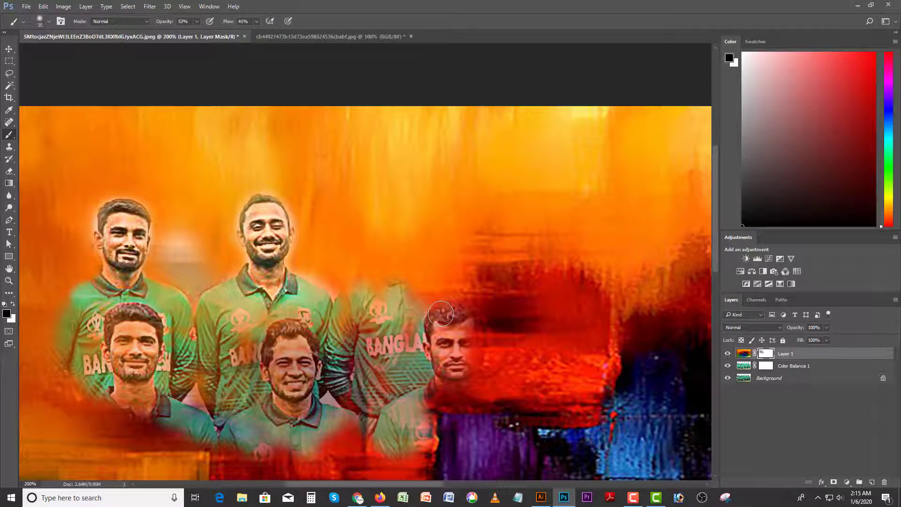
left_click_drag(454, 315, 445, 364)
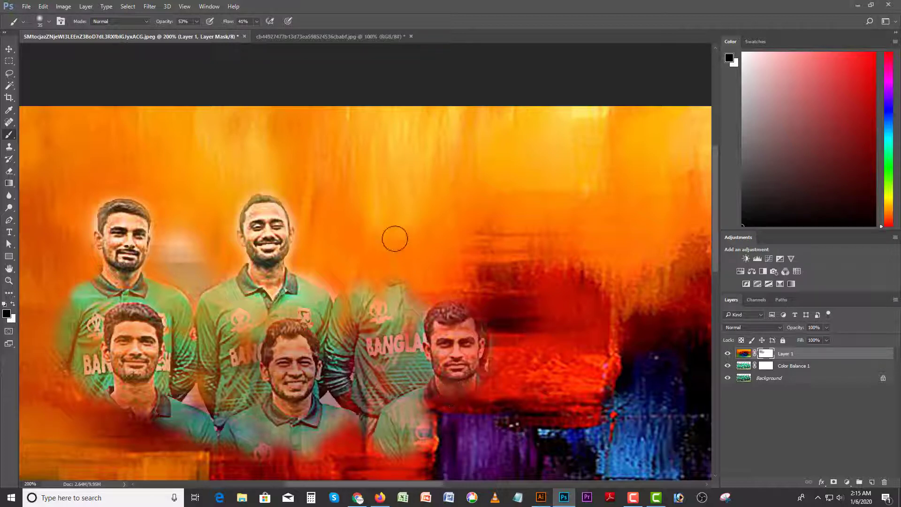
mouse_move(398, 231)
left_mouse_down()
mouse_move(407, 250)
mouse_move(397, 250)
mouse_move(391, 229)
mouse_move(403, 214)
mouse_move(414, 220)
mouse_move(414, 245)
mouse_move(388, 220)
mouse_move(385, 245)
mouse_move(456, 317)
mouse_move(438, 383)
mouse_move(511, 406)
mouse_move(500, 425)
mouse_move(445, 302)
mouse_move(373, 292)
mouse_move(379, 278)
mouse_move(341, 301)
left_mouse_up()
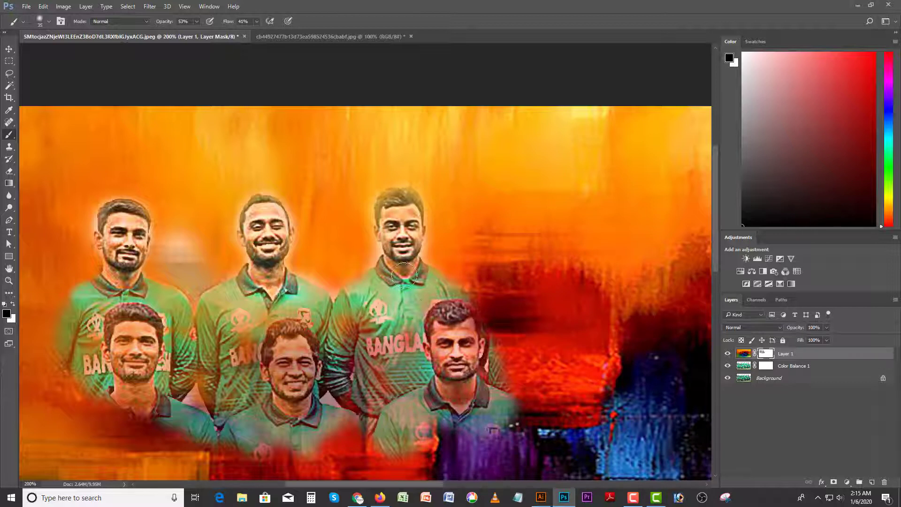
Step: Paint the mask over the revealed players' green shirts again to strengthen their colour
mouse_move(433, 325)
left_mouse_down()
mouse_move(282, 362)
mouse_move(263, 325)
mouse_move(249, 323)
mouse_move(231, 356)
mouse_move(227, 310)
mouse_move(215, 378)
mouse_move(166, 307)
left_mouse_up()
mouse_move(83, 346)
left_mouse_down()
mouse_move(76, 325)
mouse_move(77, 377)
mouse_move(111, 384)
mouse_move(127, 323)
left_mouse_up()
mouse_move(146, 415)
left_mouse_down()
mouse_move(265, 374)
mouse_move(289, 343)
mouse_move(288, 409)
mouse_move(320, 432)
mouse_move(306, 437)
mouse_move(267, 406)
mouse_move(279, 454)
mouse_move(267, 451)
mouse_move(398, 448)
mouse_move(361, 318)
mouse_move(352, 319)
mouse_move(382, 402)
mouse_move(436, 363)
mouse_move(456, 322)
left_mouse_up()
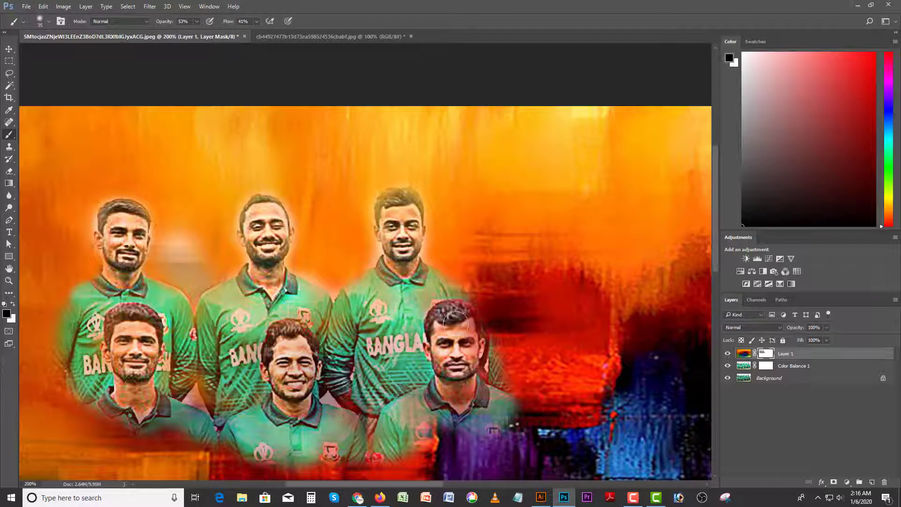
Step: Mask the painting to reveal the fourth back-row player and the fourth seated player's face and collar
mouse_move(497, 384)
left_mouse_down()
mouse_move(584, 395)
mouse_move(560, 306)
mouse_move(503, 325)
mouse_move(487, 302)
mouse_move(539, 271)
mouse_move(524, 293)
mouse_move(530, 207)
mouse_move(544, 241)
left_mouse_up()
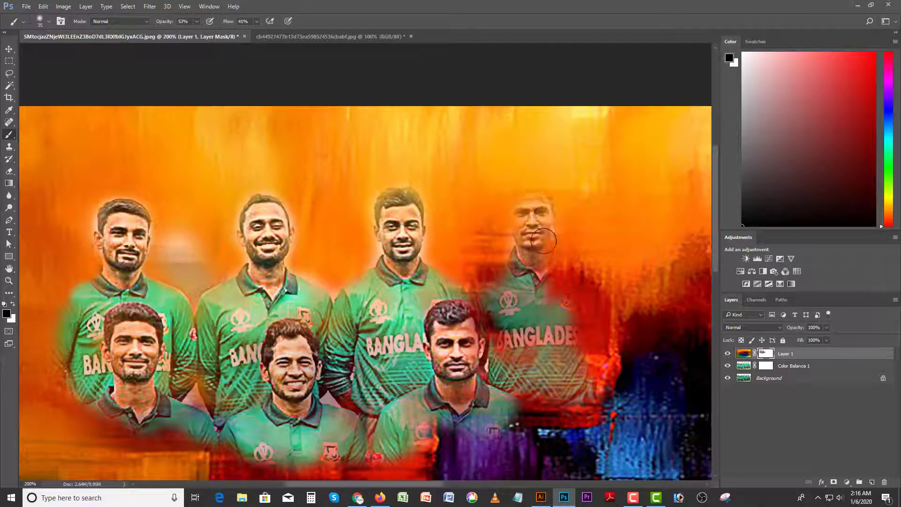
mouse_move(530, 192)
left_mouse_down()
mouse_move(519, 217)
mouse_move(533, 241)
mouse_move(537, 194)
mouse_move(537, 260)
mouse_move(569, 292)
mouse_move(578, 274)
mouse_move(589, 298)
mouse_move(587, 354)
mouse_move(567, 377)
mouse_move(595, 332)
mouse_move(607, 381)
mouse_move(596, 324)
mouse_move(608, 319)
mouse_move(631, 376)
mouse_move(502, 323)
left_mouse_up()
mouse_move(440, 300)
left_mouse_down()
mouse_move(439, 282)
mouse_move(465, 332)
mouse_move(467, 244)
mouse_move(417, 230)
mouse_move(396, 242)
mouse_move(395, 285)
mouse_move(411, 346)
mouse_move(382, 256)
mouse_move(401, 253)
mouse_move(438, 199)
mouse_move(435, 163)
left_mouse_up()
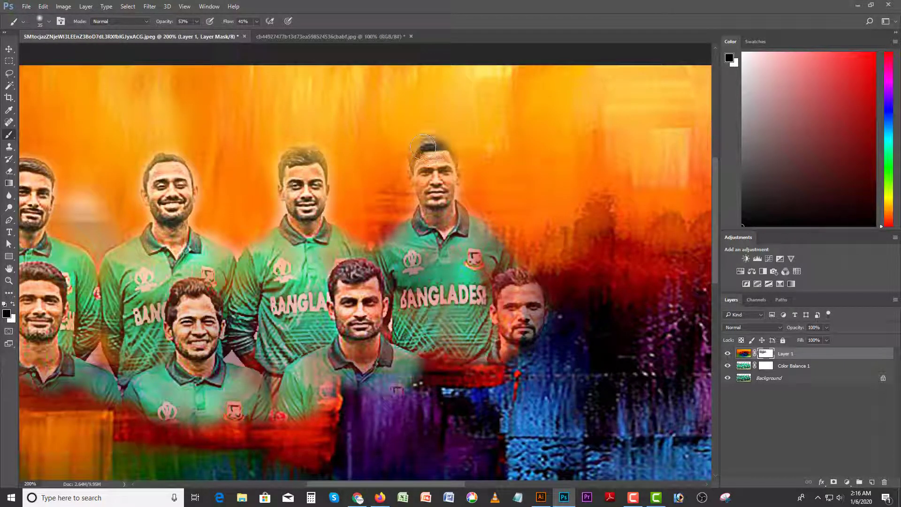
mouse_move(447, 203)
left_mouse_down()
mouse_move(452, 150)
mouse_move(424, 144)
mouse_move(421, 183)
mouse_move(438, 160)
mouse_move(452, 202)
mouse_move(496, 250)
mouse_move(511, 292)
mouse_move(501, 312)
mouse_move(525, 312)
mouse_move(508, 368)
mouse_move(468, 365)
mouse_move(418, 255)
mouse_move(392, 249)
mouse_move(473, 272)
mouse_move(483, 253)
mouse_move(488, 327)
mouse_move(464, 344)
mouse_move(300, 182)
mouse_move(305, 177)
mouse_move(307, 226)
mouse_move(356, 250)
mouse_move(317, 251)
mouse_move(329, 287)
mouse_move(227, 275)
mouse_move(256, 278)
mouse_move(205, 253)
left_mouse_up()
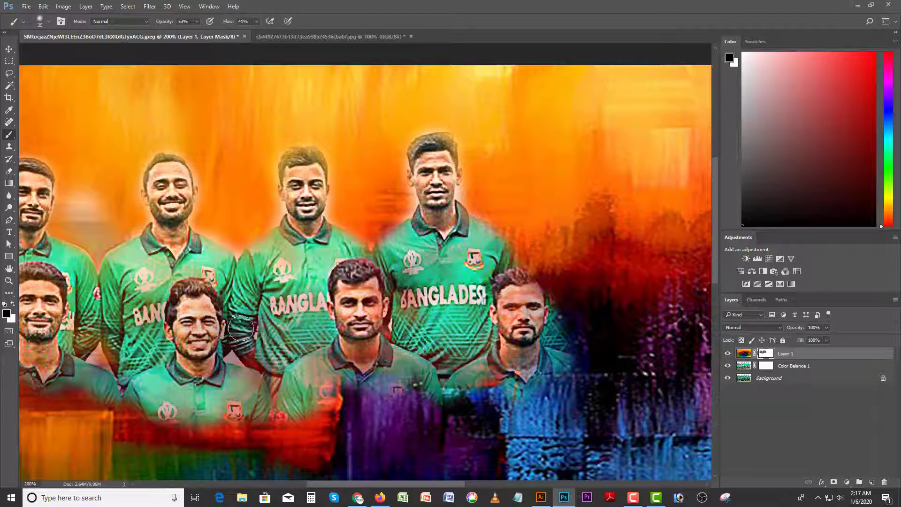
Step: Mask the painting over the third and fourth seated players' shirts and arms, and partly reveal the fifth seated player
mouse_move(395, 255)
left_mouse_down()
mouse_move(385, 235)
mouse_move(483, 230)
mouse_move(539, 352)
mouse_move(450, 422)
mouse_move(462, 441)
left_mouse_up()
scroll(462, 441, "down", 3)
mouse_move(371, 305)
left_mouse_down()
mouse_move(312, 289)
mouse_move(282, 347)
mouse_move(324, 355)
mouse_move(385, 286)
mouse_move(425, 297)
mouse_move(451, 357)
mouse_move(577, 347)
mouse_move(590, 288)
mouse_move(610, 286)
mouse_move(587, 357)
mouse_move(437, 375)
mouse_move(657, 375)
mouse_move(671, 221)
mouse_move(663, 199)
mouse_move(652, 204)
mouse_move(671, 207)
mouse_move(624, 202)
mouse_move(585, 246)
mouse_move(571, 216)
mouse_move(631, 277)
mouse_move(606, 258)
mouse_move(459, 281)
mouse_move(422, 257)
mouse_move(331, 258)
mouse_move(405, 288)
left_mouse_up()
mouse_move(294, 358)
left_mouse_down()
mouse_move(246, 282)
mouse_move(247, 265)
mouse_move(298, 268)
mouse_move(262, 342)
mouse_move(309, 337)
left_mouse_up()
scroll(428, 287, "down", 2)
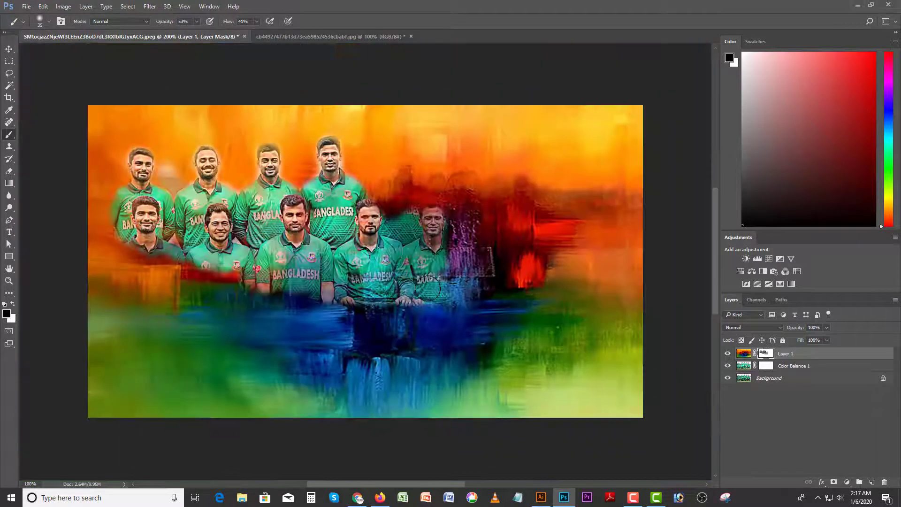
Step: Mask the painting over the first two seated players' shirts, arms and hands, and clear the leftmost back-row player's shoulder
scroll(406, 266, "up", 2)
mouse_move(392, 238)
left_mouse_down()
mouse_move(428, 263)
mouse_move(415, 253)
mouse_move(395, 256)
mouse_move(402, 343)
mouse_move(442, 283)
mouse_move(470, 333)
mouse_move(507, 296)
mouse_move(477, 239)
mouse_move(527, 239)
mouse_move(512, 188)
mouse_move(524, 208)
mouse_move(498, 208)
mouse_move(532, 196)
mouse_move(533, 229)
mouse_move(554, 249)
mouse_move(544, 286)
mouse_move(559, 360)
mouse_move(578, 289)
mouse_move(580, 353)
mouse_move(517, 382)
mouse_move(473, 382)
mouse_move(442, 333)
mouse_move(430, 398)
mouse_move(431, 315)
mouse_move(403, 384)
mouse_move(424, 368)
mouse_move(408, 365)
mouse_move(574, 385)
mouse_move(582, 357)
mouse_move(605, 375)
mouse_move(581, 323)
mouse_move(551, 387)
mouse_move(440, 404)
mouse_move(131, 405)
mouse_move(407, 361)
mouse_move(231, 349)
mouse_move(195, 306)
mouse_move(181, 315)
mouse_move(144, 288)
mouse_move(129, 318)
mouse_move(368, 315)
left_mouse_up()
mouse_move(305, 254)
left_mouse_down()
mouse_move(261, 283)
mouse_move(251, 279)
mouse_move(247, 305)
mouse_move(264, 318)
mouse_move(322, 310)
mouse_move(327, 282)
mouse_move(379, 281)
mouse_move(366, 309)
mouse_move(373, 298)
mouse_move(291, 353)
mouse_move(271, 348)
mouse_move(271, 305)
mouse_move(340, 281)
mouse_move(297, 260)
mouse_move(373, 246)
mouse_move(417, 324)
mouse_move(396, 346)
mouse_move(372, 312)
mouse_move(373, 266)
mouse_move(315, 355)
mouse_move(291, 300)
mouse_move(284, 348)
mouse_move(277, 306)
mouse_move(251, 333)
mouse_move(260, 268)
mouse_move(317, 288)
mouse_move(302, 264)
left_mouse_up()
mouse_move(269, 140)
left_mouse_down()
mouse_move(246, 235)
mouse_move(270, 252)
mouse_move(257, 230)
mouse_move(266, 133)
mouse_move(237, 184)
mouse_move(234, 212)
mouse_move(250, 244)
mouse_move(235, 212)
mouse_move(295, 160)
mouse_move(288, 124)
mouse_move(272, 125)
mouse_move(235, 167)
mouse_move(232, 190)
mouse_move(274, 131)
mouse_move(321, 124)
left_mouse_up()
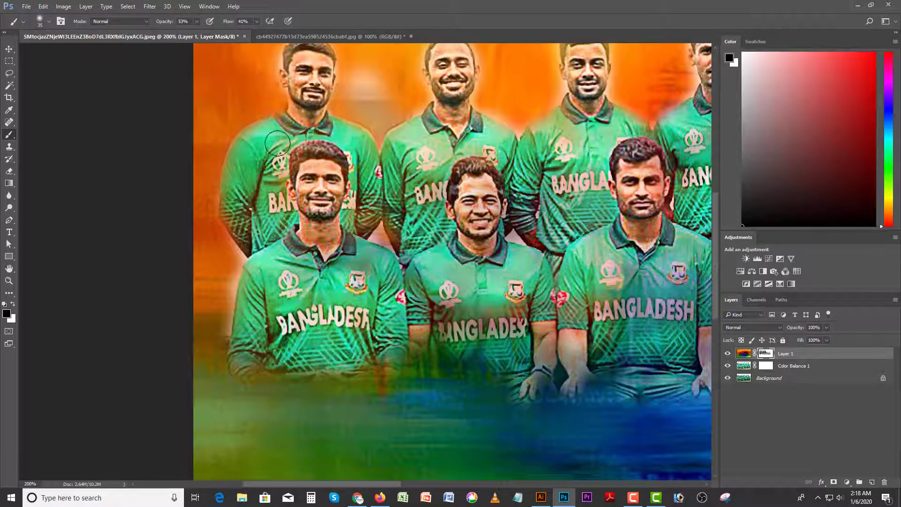
mouse_move(277, 143)
left_mouse_down()
mouse_move(263, 124)
mouse_move(228, 158)
mouse_move(232, 214)
mouse_move(266, 225)
left_mouse_up()
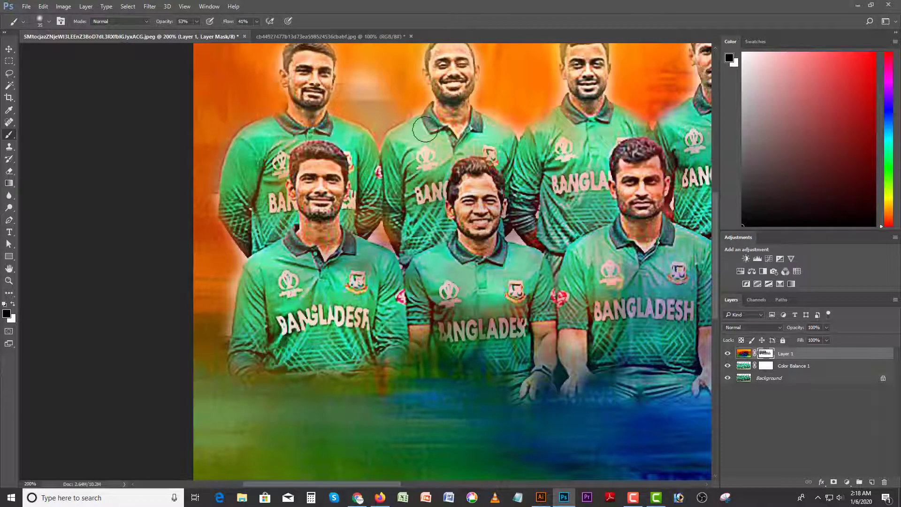
mouse_move(517, 309)
left_mouse_down()
mouse_move(448, 337)
mouse_move(490, 373)
mouse_move(516, 355)
mouse_move(532, 376)
mouse_move(370, 381)
mouse_move(358, 391)
mouse_move(259, 384)
mouse_move(236, 365)
mouse_move(265, 370)
mouse_move(273, 396)
mouse_move(289, 404)
mouse_move(247, 398)
mouse_move(236, 387)
mouse_move(243, 413)
mouse_move(253, 398)
mouse_move(270, 399)
mouse_move(217, 383)
left_mouse_up()
Step: Finish revealing the first two seated players' hands and laps, and restore the painting beside the leftmost players' arms with a white mask brush
left_click(12, 306)
mouse_move(210, 324)
left_mouse_down()
mouse_move(220, 262)
mouse_move(217, 345)
mouse_move(224, 247)
left_mouse_up()
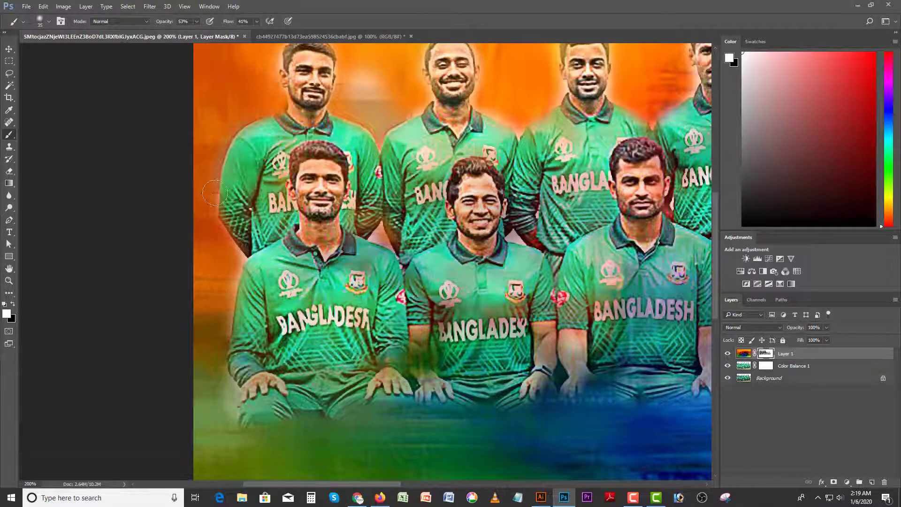
scroll(374, 124, "up", 3)
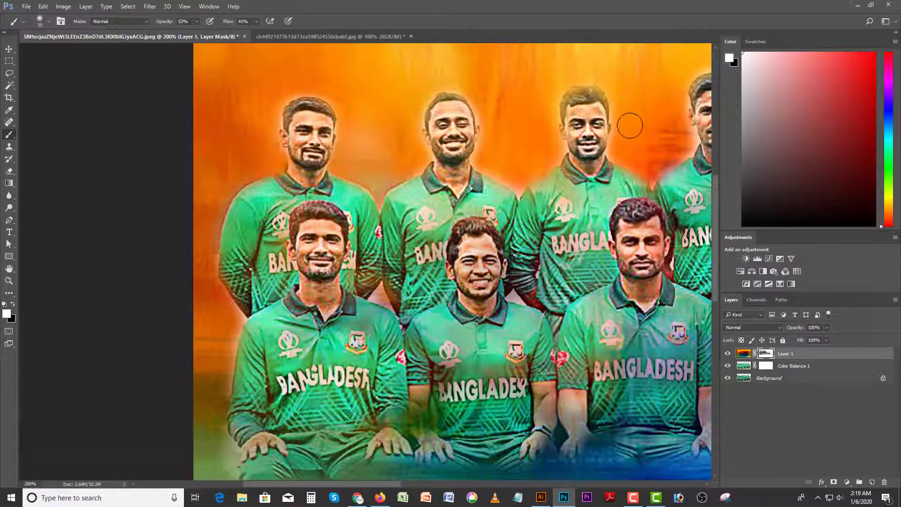
Step: Mask the painting in black to reveal the fifth and sixth back-row players and the seventh's face
left_click(13, 303)
left_click_drag(576, 349, 374, 280)
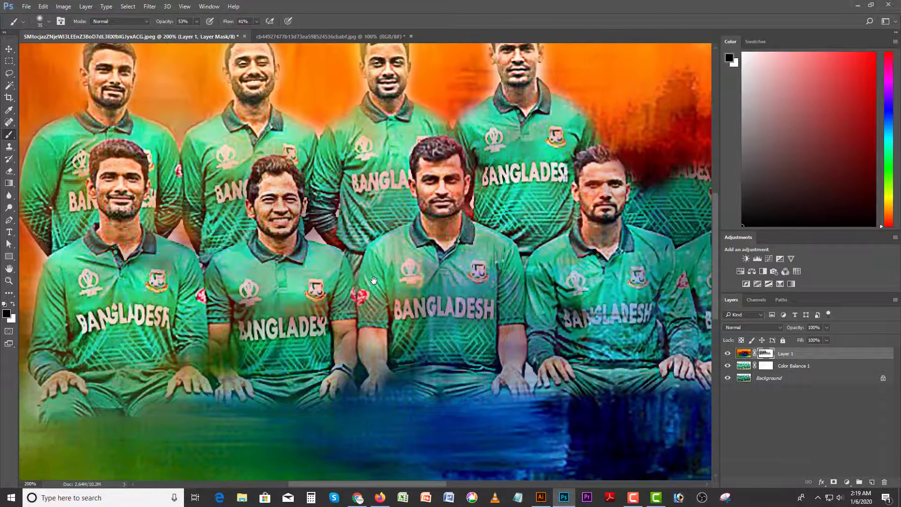
key("ctrl+minus")
key("ctrl+plus")
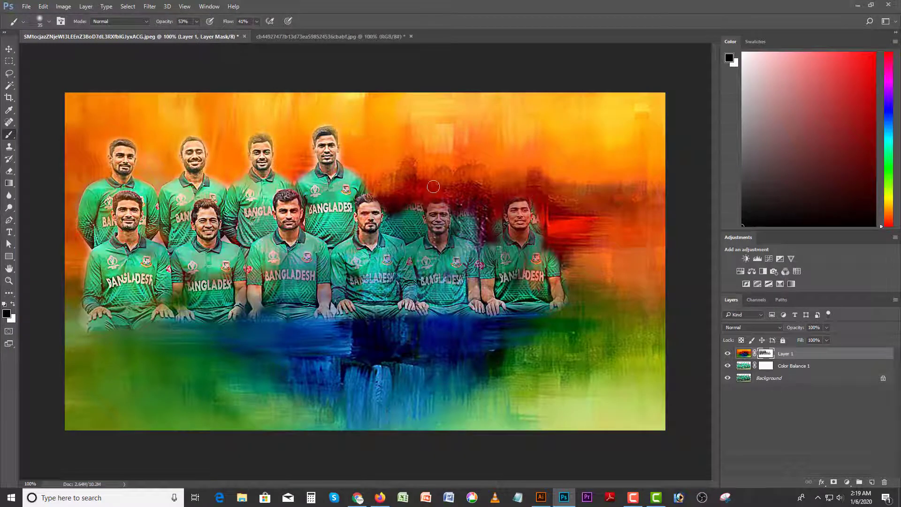
mouse_move(433, 187)
left_mouse_down()
mouse_move(430, 204)
mouse_move(402, 131)
mouse_move(397, 167)
mouse_move(367, 186)
mouse_move(380, 183)
mouse_move(392, 201)
mouse_move(407, 193)
mouse_move(420, 210)
mouse_move(409, 184)
mouse_move(399, 189)
mouse_move(414, 178)
mouse_move(378, 203)
mouse_move(366, 193)
mouse_move(384, 189)
mouse_move(403, 229)
mouse_move(422, 192)
mouse_move(468, 230)
mouse_move(452, 165)
mouse_move(464, 160)
mouse_move(466, 194)
mouse_move(480, 167)
mouse_move(469, 142)
left_mouse_up()
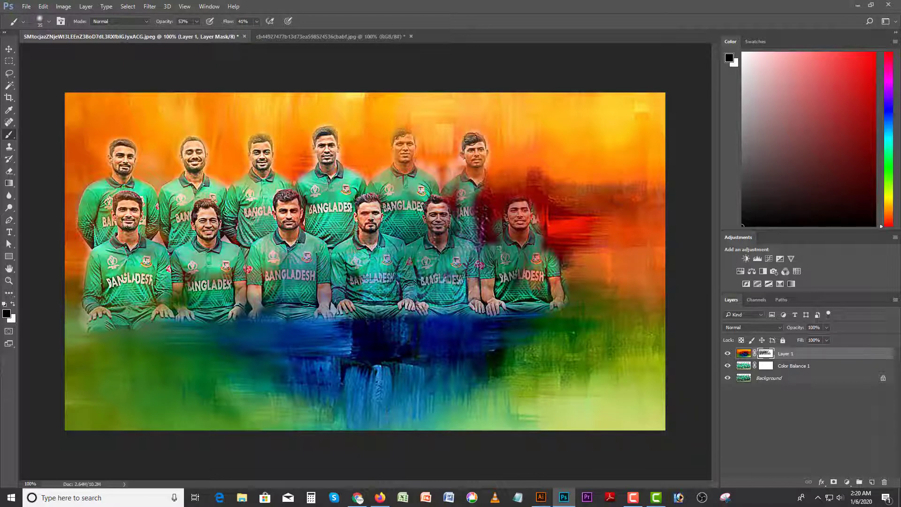
mouse_move(480, 218)
left_mouse_down()
mouse_move(485, 186)
mouse_move(484, 238)
mouse_move(516, 239)
mouse_move(523, 177)
mouse_move(525, 191)
mouse_move(544, 198)
mouse_move(551, 185)
mouse_move(513, 218)
mouse_move(499, 219)
mouse_move(502, 208)
mouse_move(523, 211)
mouse_move(484, 180)
left_mouse_up()
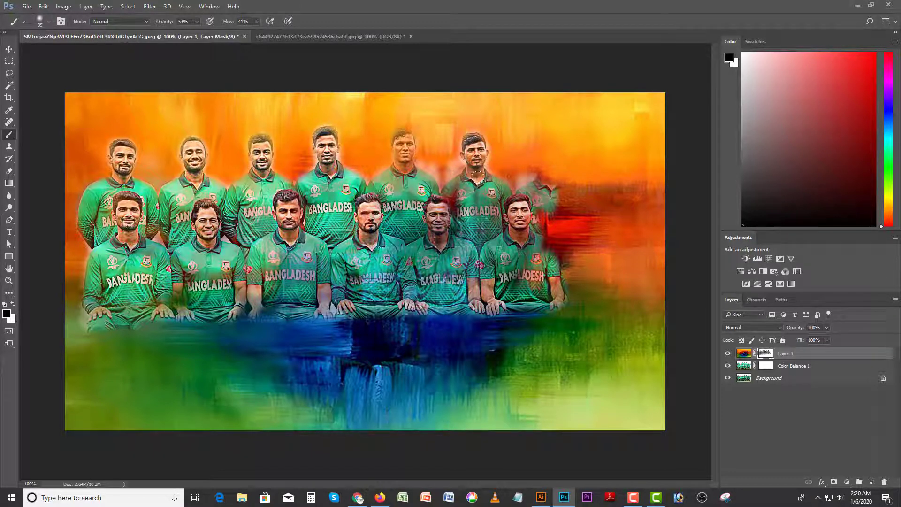
left_click_drag(396, 151, 404, 164)
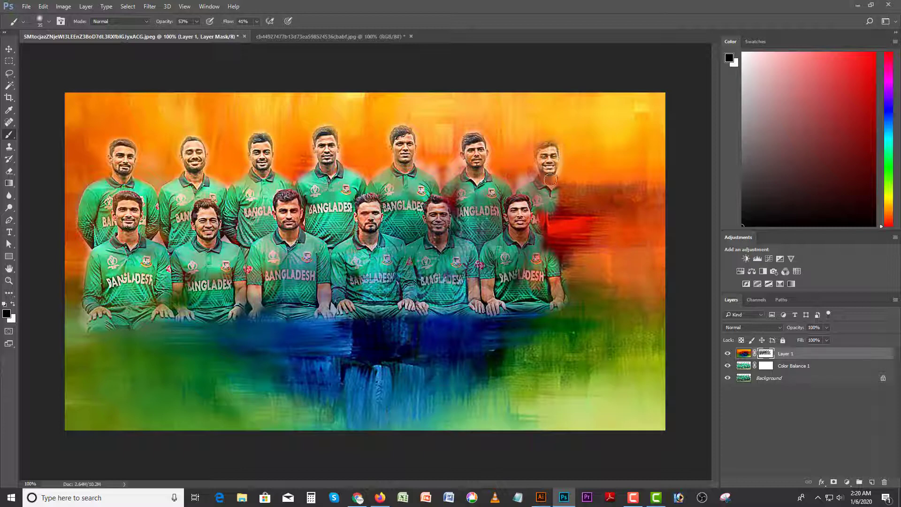
Step: Mask the painting over the seventh back-row player's shirt and the last seated player's face, shirt and hands, strengthening the seated players' shirts
mouse_move(555, 196)
left_mouse_down()
mouse_move(549, 234)
mouse_move(563, 253)
mouse_move(572, 213)
mouse_move(595, 220)
mouse_move(598, 207)
left_mouse_up()
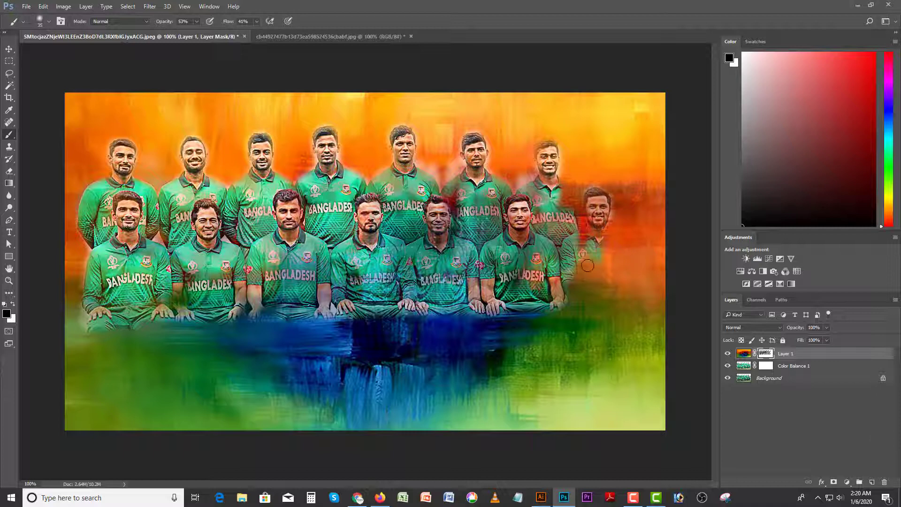
mouse_move(588, 265)
left_mouse_down()
mouse_move(556, 292)
mouse_move(474, 297)
left_mouse_up()
mouse_move(93, 310)
left_mouse_down()
mouse_move(141, 328)
mouse_move(488, 328)
mouse_move(339, 318)
mouse_move(136, 319)
mouse_move(183, 298)
mouse_move(172, 293)
mouse_move(318, 264)
mouse_move(281, 246)
mouse_move(375, 281)
mouse_move(230, 307)
mouse_move(413, 286)
mouse_move(440, 212)
mouse_move(517, 286)
mouse_move(573, 293)
mouse_move(566, 211)
mouse_move(486, 206)
mouse_move(477, 221)
mouse_move(442, 207)
left_mouse_up()
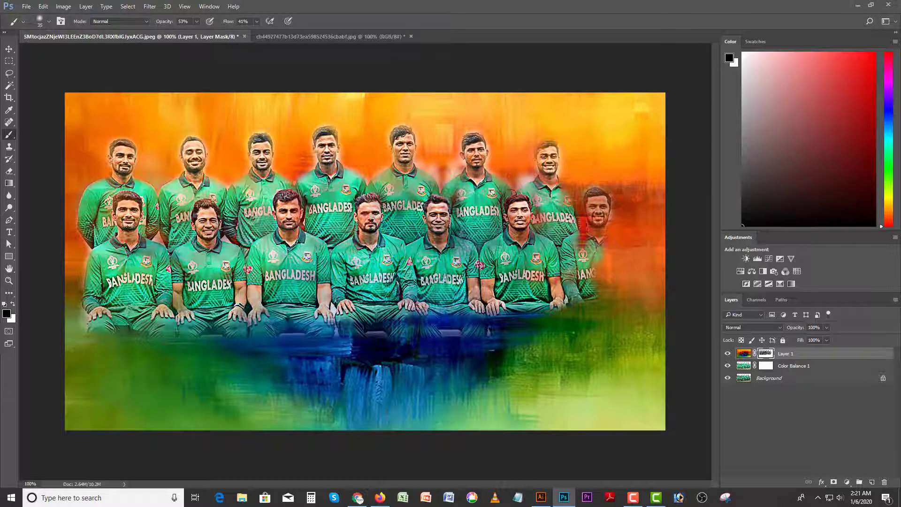
mouse_move(512, 191)
left_mouse_down()
mouse_move(510, 251)
mouse_move(542, 220)
mouse_move(556, 249)
mouse_move(600, 234)
mouse_move(611, 272)
mouse_move(629, 291)
mouse_move(625, 248)
mouse_move(610, 230)
mouse_move(631, 280)
mouse_move(575, 304)
mouse_move(611, 267)
mouse_move(634, 258)
left_mouse_up()
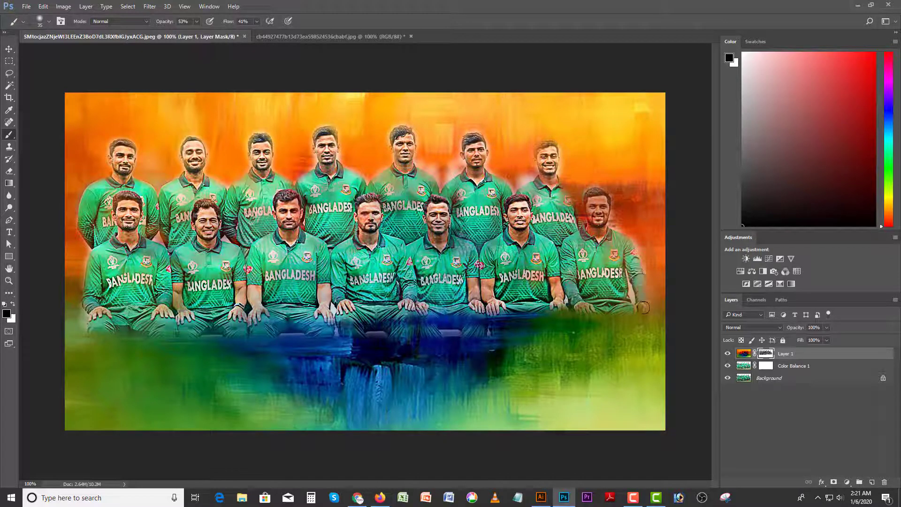
mouse_move(643, 307)
left_mouse_down()
mouse_move(429, 312)
mouse_move(455, 304)
left_mouse_up()
mouse_move(559, 193)
left_mouse_down()
mouse_move(570, 192)
mouse_move(578, 220)
left_mouse_up()
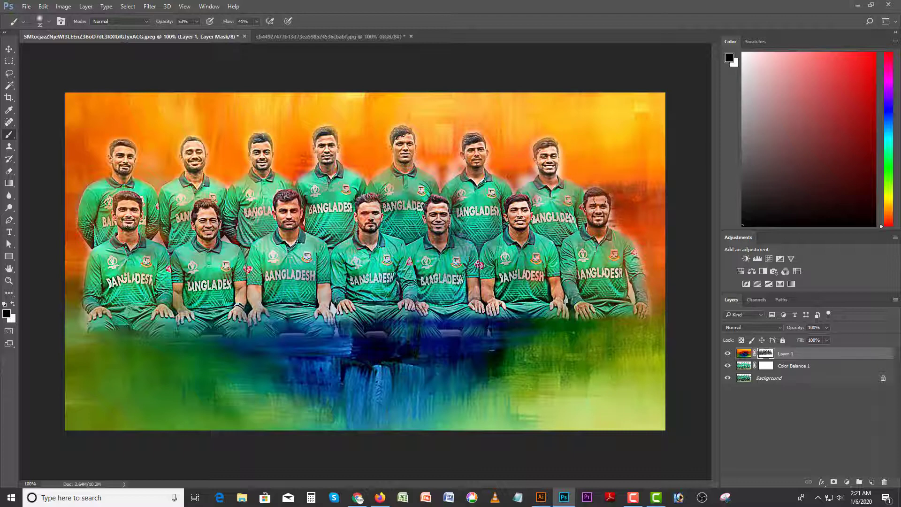
Step: Mask the painting over the seated players' legs and chairs, down to the shoes of the first few players
mouse_move(645, 316)
left_mouse_down()
mouse_move(613, 317)
mouse_move(614, 325)
mouse_move(628, 325)
mouse_move(266, 324)
mouse_move(97, 335)
mouse_move(96, 344)
mouse_move(75, 338)
mouse_move(180, 338)
mouse_move(105, 347)
left_mouse_up()
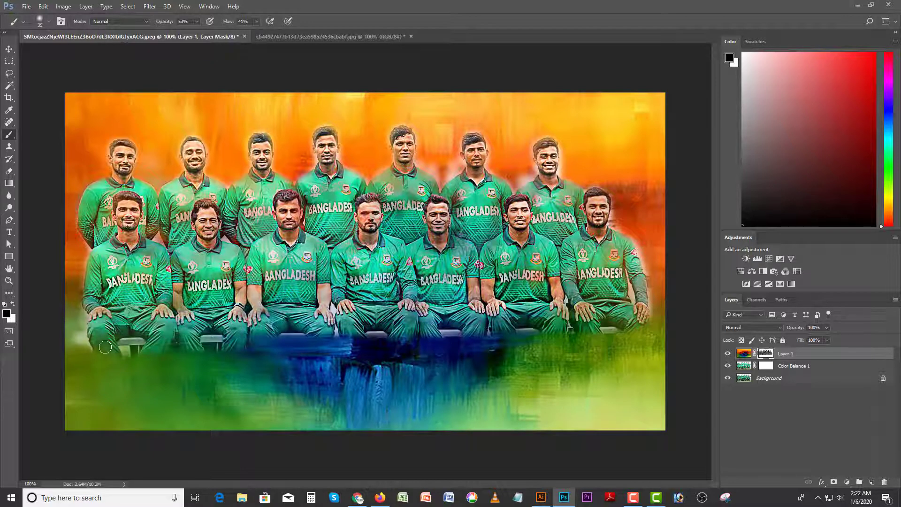
mouse_move(280, 351)
left_mouse_down()
mouse_move(385, 348)
mouse_move(273, 339)
left_mouse_up()
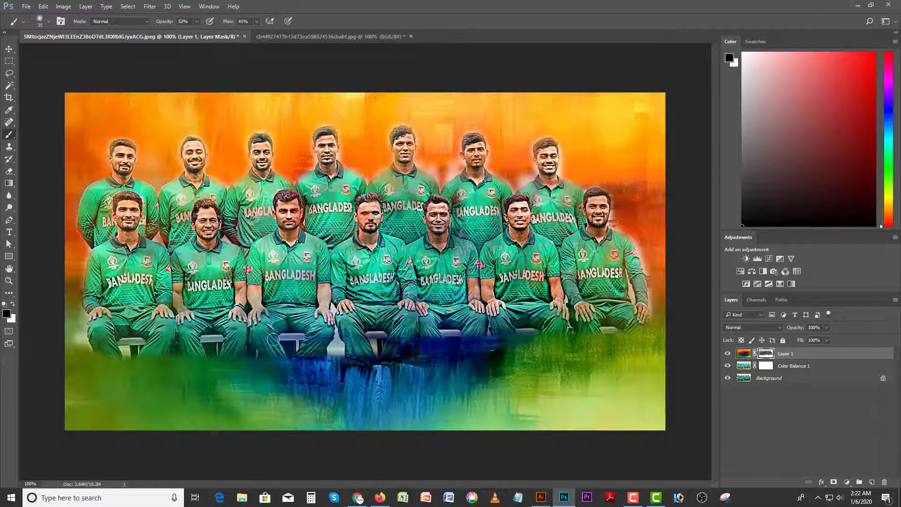
mouse_move(373, 334)
left_mouse_down()
mouse_move(437, 338)
mouse_move(427, 346)
mouse_move(627, 350)
mouse_move(548, 338)
left_mouse_up()
mouse_move(641, 336)
left_mouse_down()
mouse_move(622, 361)
mouse_move(398, 355)
mouse_move(316, 358)
mouse_move(465, 363)
mouse_move(234, 366)
mouse_move(90, 358)
mouse_move(112, 380)
mouse_move(184, 373)
mouse_move(117, 390)
mouse_move(112, 407)
mouse_move(129, 386)
mouse_move(165, 400)
mouse_move(130, 403)
mouse_move(205, 372)
mouse_move(196, 399)
mouse_move(216, 398)
mouse_move(220, 377)
mouse_move(235, 397)
mouse_move(197, 401)
mouse_move(243, 404)
mouse_move(259, 374)
mouse_move(245, 378)
mouse_move(295, 377)
left_mouse_up()
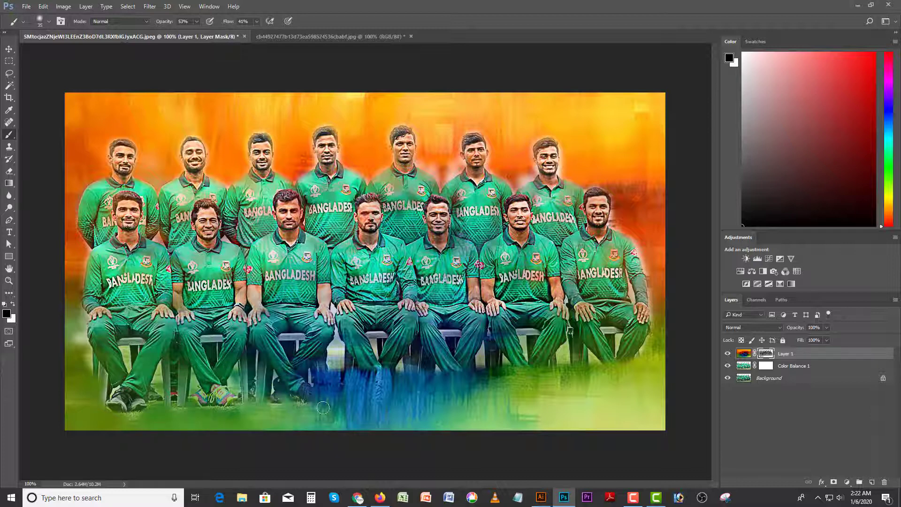
Step: Mask the painting over the shoes of the third through last seated players
mouse_move(323, 408)
left_mouse_down()
mouse_move(284, 394)
mouse_move(320, 398)
left_mouse_up()
mouse_move(364, 368)
left_mouse_down()
mouse_move(386, 385)
mouse_move(362, 397)
mouse_move(355, 380)
mouse_move(372, 394)
left_mouse_up()
mouse_move(457, 370)
left_mouse_down()
mouse_move(447, 396)
mouse_move(433, 385)
mouse_move(473, 399)
left_mouse_up()
mouse_move(523, 380)
left_mouse_down()
mouse_move(539, 390)
mouse_move(548, 375)
left_mouse_up()
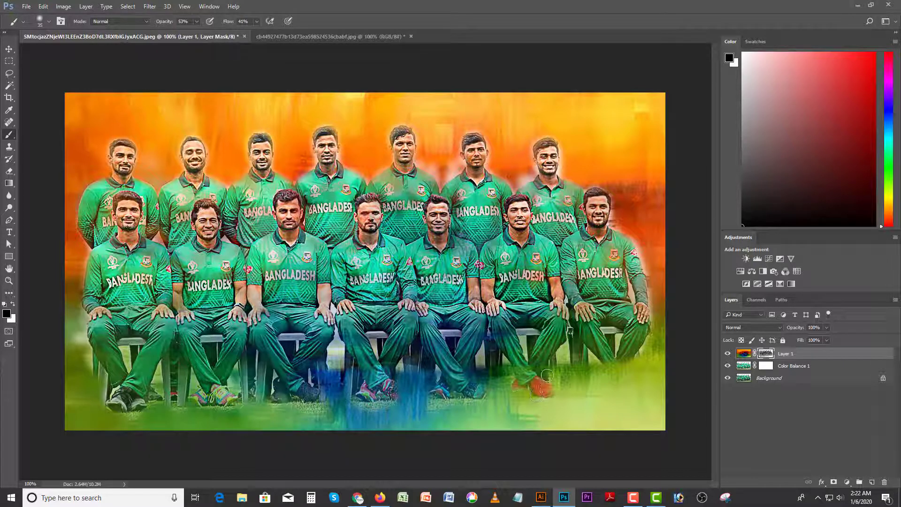
mouse_move(609, 369)
left_mouse_down()
mouse_move(627, 368)
mouse_move(630, 386)
mouse_move(641, 380)
mouse_move(637, 364)
mouse_move(645, 398)
left_mouse_up()
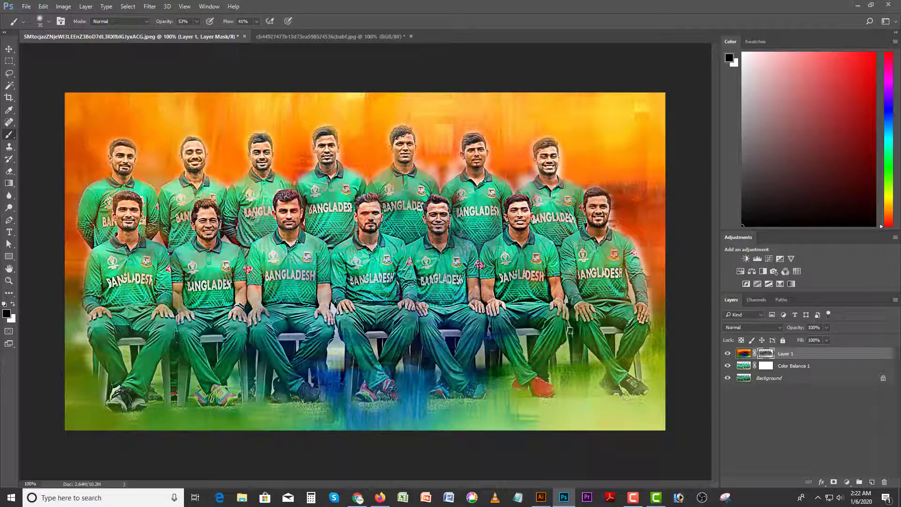
Step: Restore the painting over all seated players' shoes and lower legs with a white mask brush at 100% opacity and 100% flow
left_click(12, 306)
mouse_move(91, 373)
left_mouse_down()
mouse_move(97, 400)
mouse_move(166, 415)
mouse_move(119, 385)
mouse_move(145, 391)
mouse_move(92, 408)
mouse_move(276, 408)
left_mouse_up()
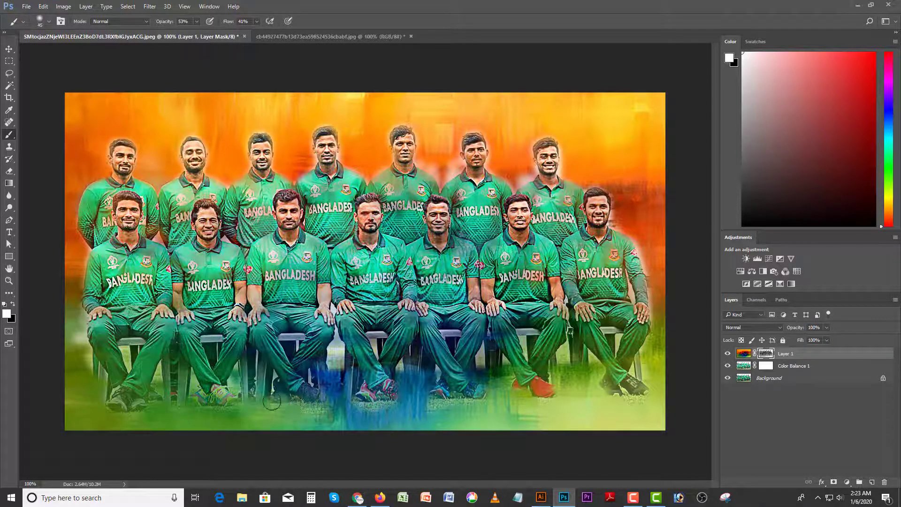
left_click_drag(196, 22, 226, 30)
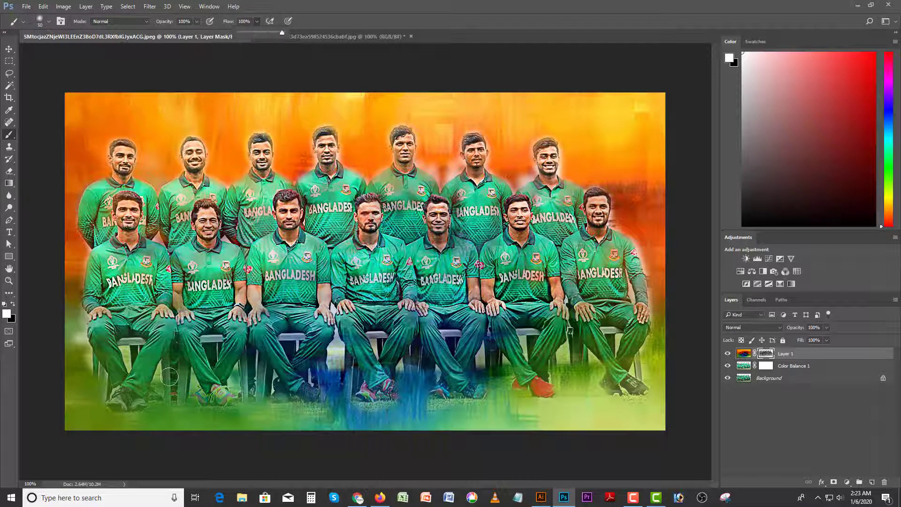
mouse_move(169, 376)
left_mouse_down()
mouse_move(117, 397)
mouse_move(376, 409)
mouse_move(510, 403)
mouse_move(624, 394)
mouse_move(640, 366)
mouse_move(568, 363)
mouse_move(453, 385)
mouse_move(82, 373)
mouse_move(76, 322)
mouse_move(87, 361)
left_mouse_up()
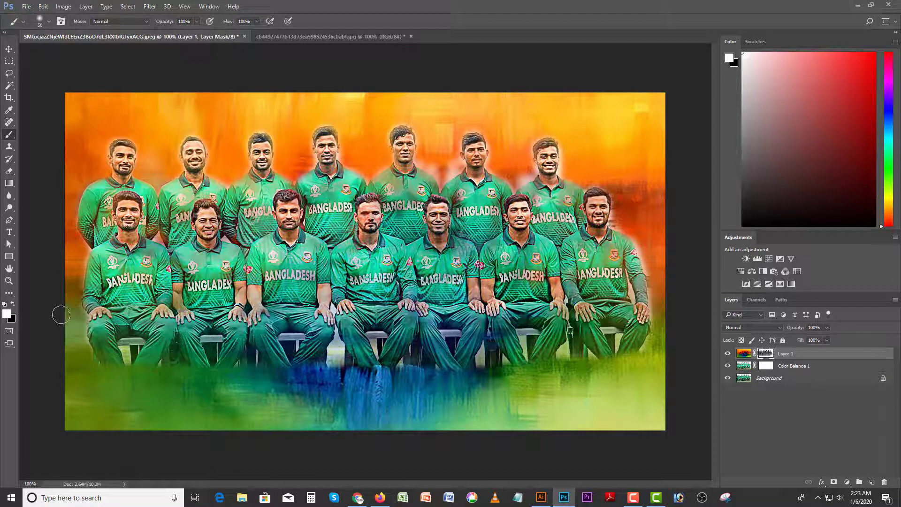
Step: Softly reveal the first seated player's lower legs with a black mask brush at 50% opacity and 42% flow
key("x")
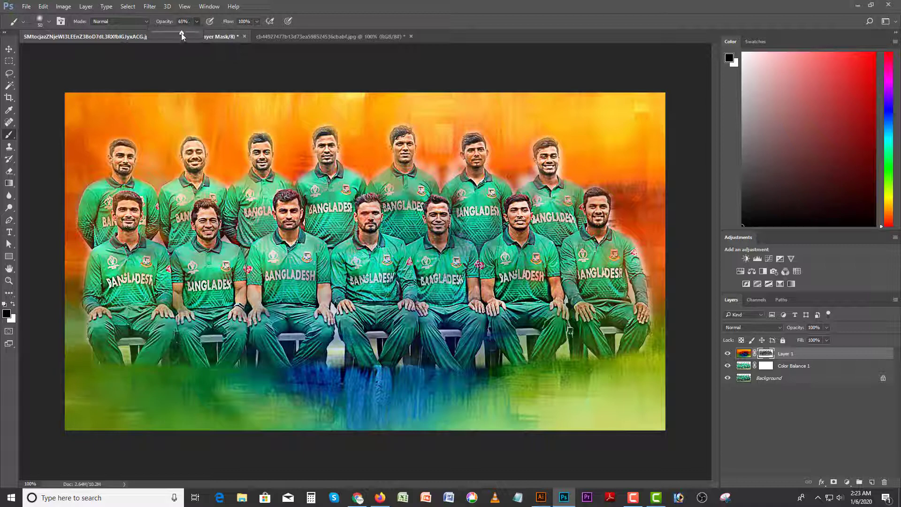
left_click(256, 22)
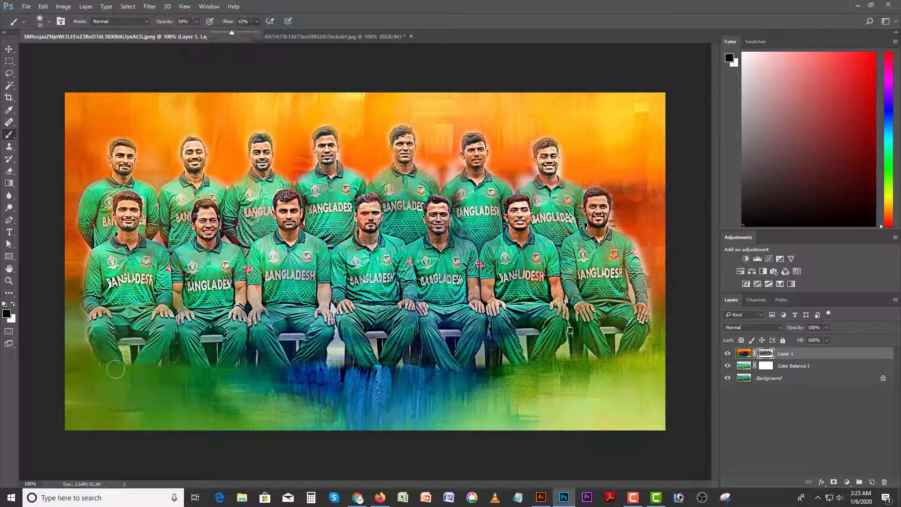
mouse_move(78, 339)
left_mouse_down()
mouse_move(77, 360)
mouse_move(149, 363)
left_mouse_up()
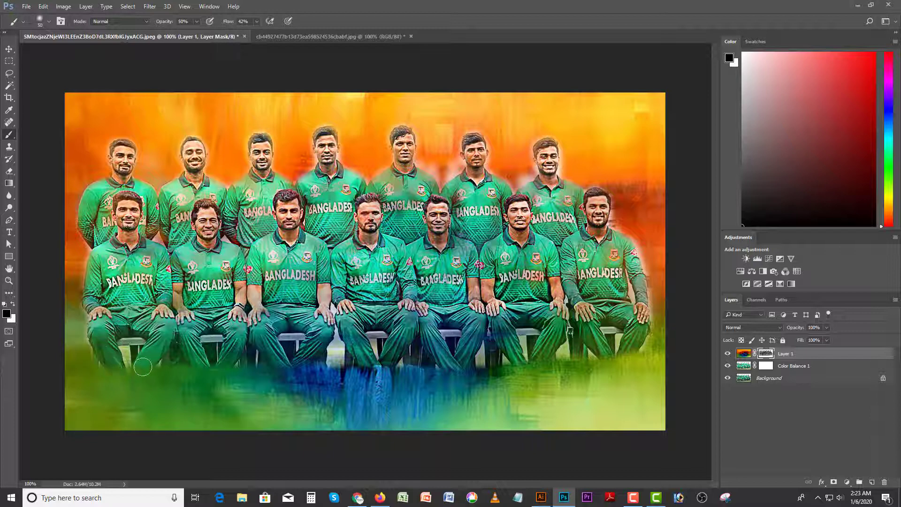
Step: Set the brush to 34% opacity and 27% flow, and softly restore the painting in white over the gaps between the seated players' legs
left_click(257, 21)
left_click(250, 33)
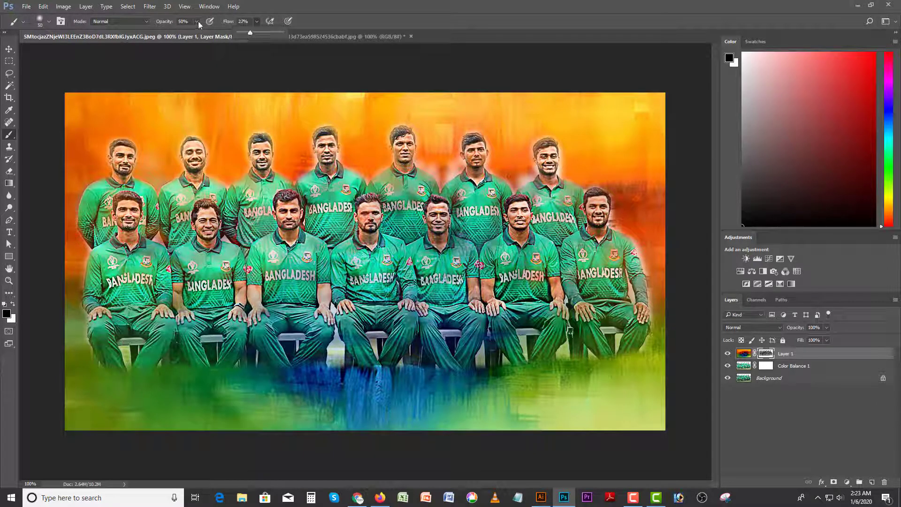
left_click(197, 22)
left_click(190, 32)
left_click(362, 364)
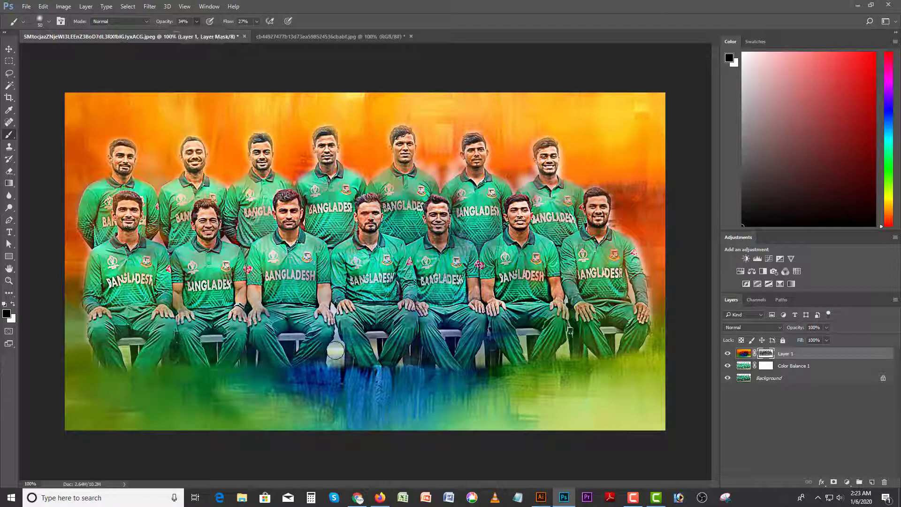
key("x")
mouse_move(329, 366)
left_mouse_down()
mouse_move(335, 342)
mouse_move(334, 353)
left_mouse_up()
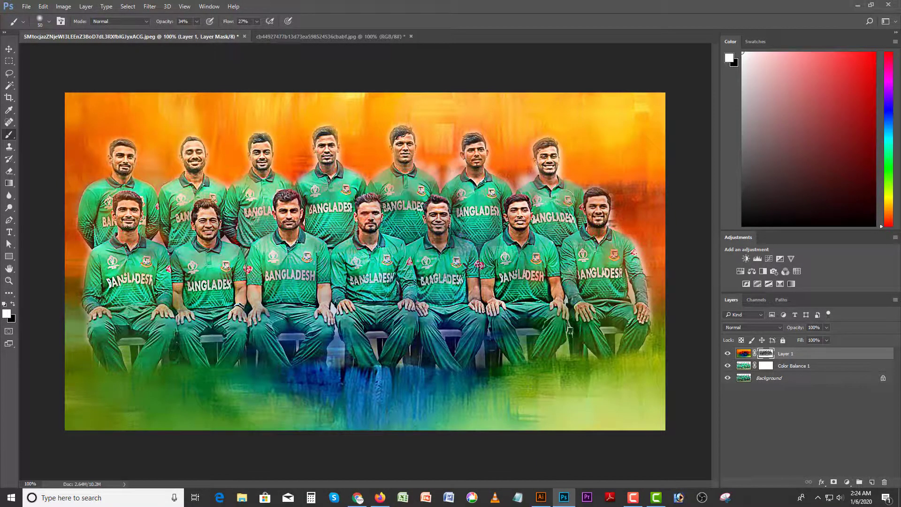
Step: Restore the painting over the pale halo between the fifth, sixth and seventh back-row players' shoulders, using a size 15 brush at 46% opacity
scroll(466, 177, "up", 2)
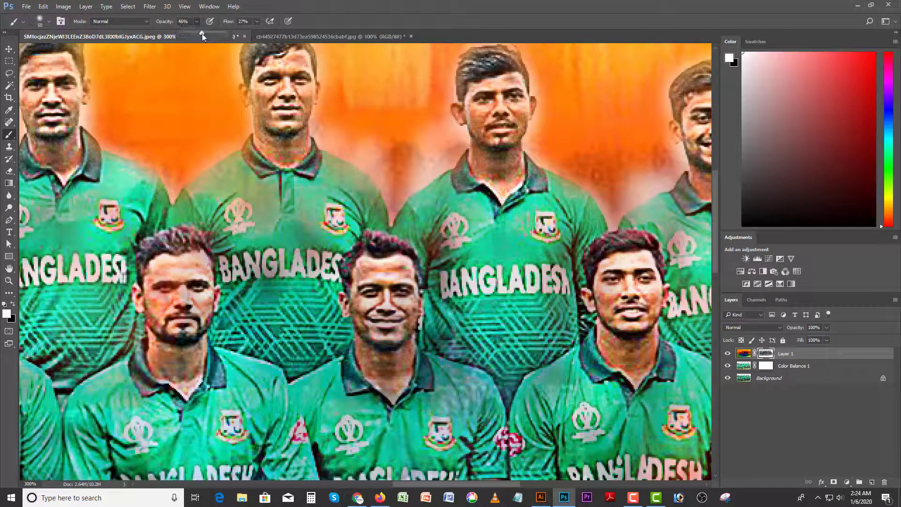
left_click(404, 139)
key("bracketleft")
key("bracketleft")
key("bracketleft")
key("bracketleft")
key("bracketleft")
key("bracketleft")
key("bracketleft")
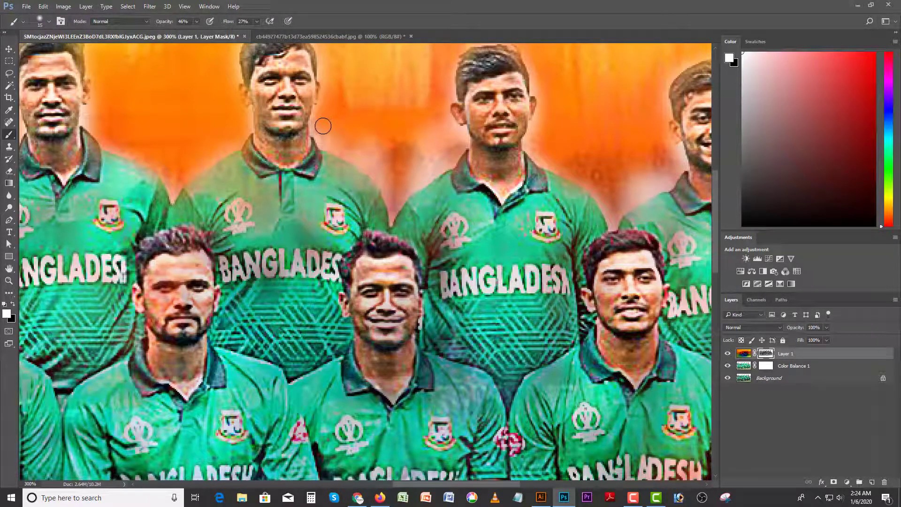
mouse_move(323, 126)
left_mouse_down()
mouse_move(331, 144)
mouse_move(385, 184)
mouse_move(375, 134)
mouse_move(384, 173)
mouse_move(400, 181)
mouse_move(440, 147)
mouse_move(418, 184)
mouse_move(454, 131)
mouse_move(442, 98)
left_mouse_up()
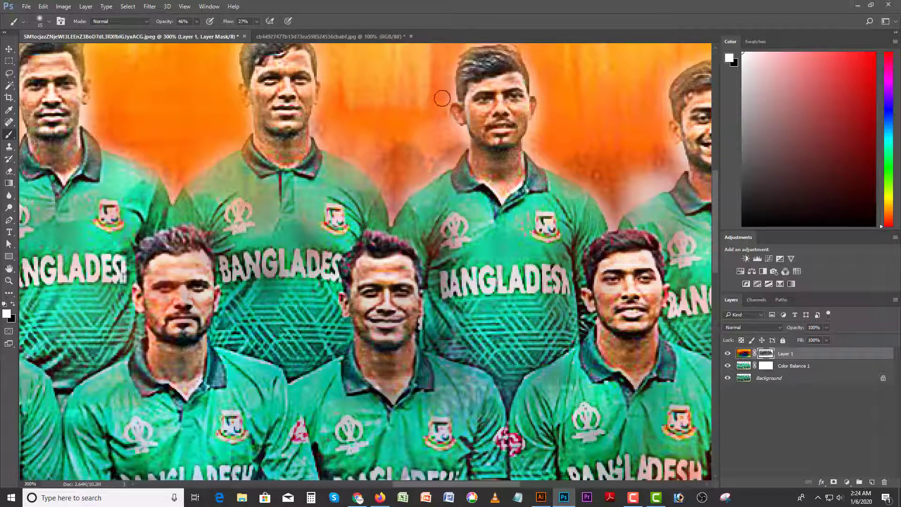
mouse_move(626, 188)
left_mouse_down()
mouse_move(671, 180)
mouse_move(631, 197)
mouse_move(649, 165)
left_mouse_up()
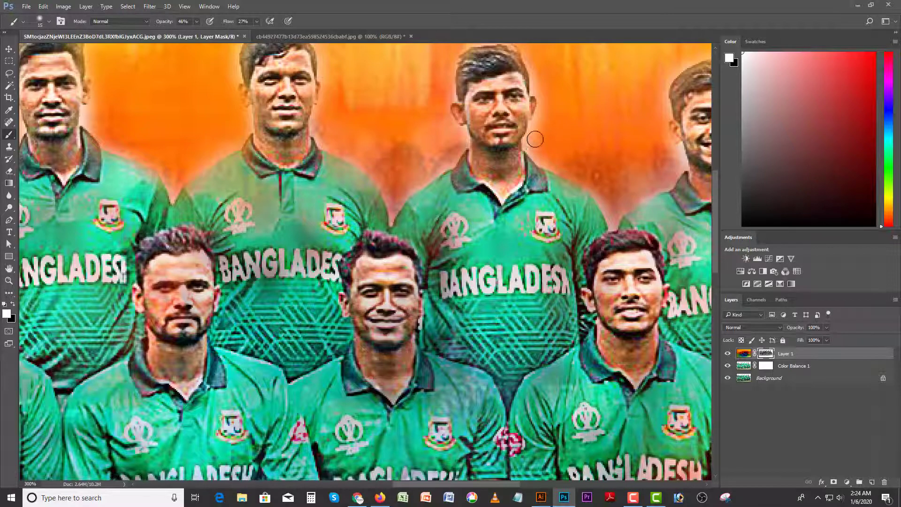
Step: Restore the painting close around the sixth and seventh back-row players' heads to reduce their pale halos
left_click_drag(578, 108, 570, 213)
left_click_drag(491, 146, 520, 164)
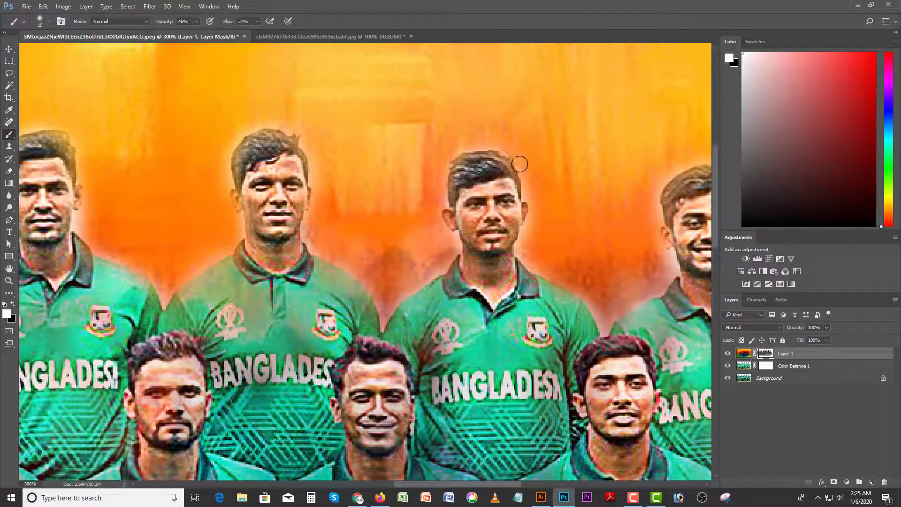
left_click_drag(651, 283, 446, 259)
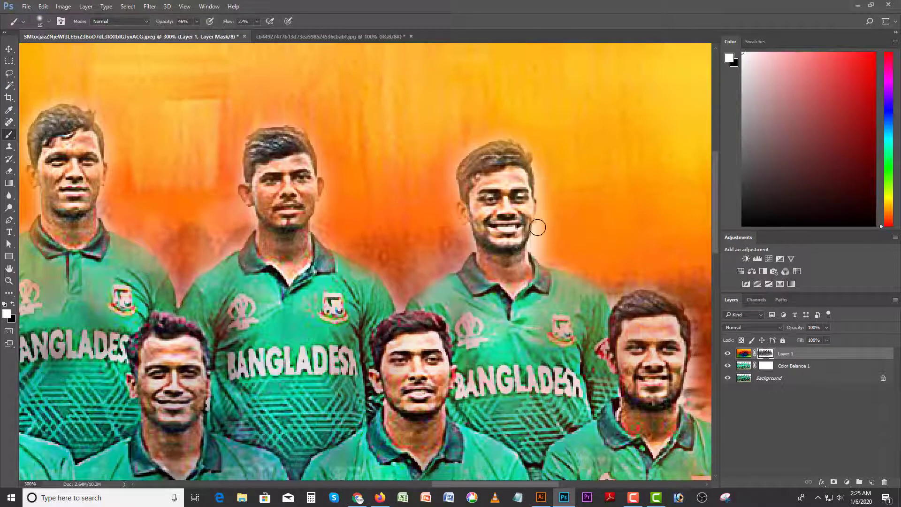
Step: Restore the painting beside the last seated player's shoulder and in the gap between his arm and body
left_click_drag(620, 266, 492, 144)
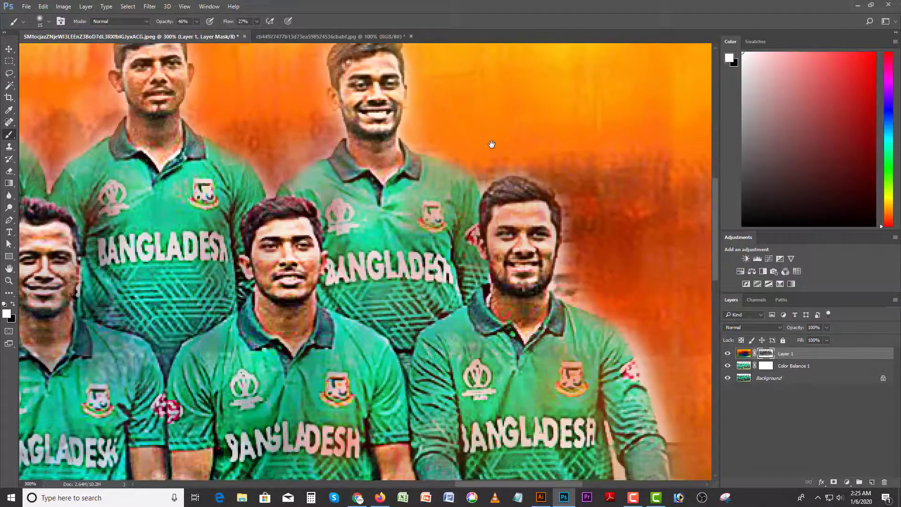
mouse_move(657, 368)
left_mouse_down()
mouse_move(572, 265)
mouse_move(596, 373)
mouse_move(596, 451)
left_mouse_up()
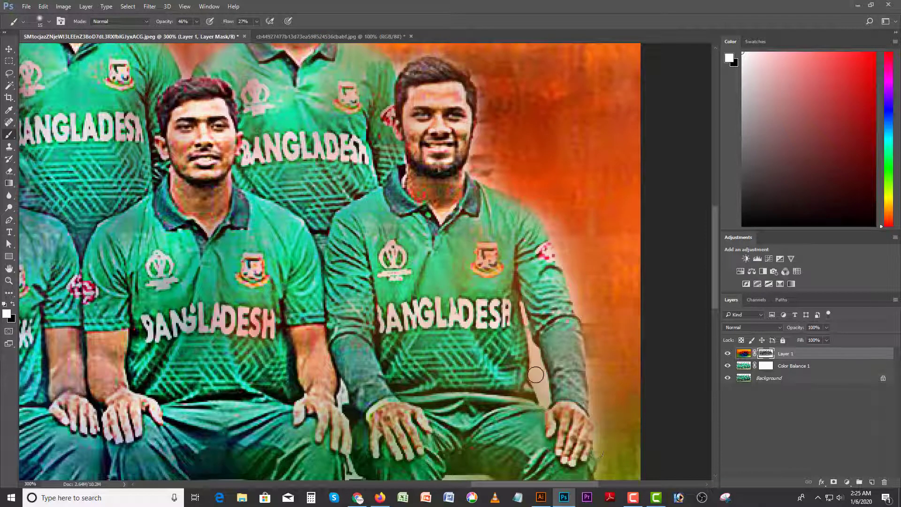
mouse_move(536, 375)
left_mouse_down()
mouse_move(530, 325)
mouse_move(545, 401)
left_mouse_up()
Step: Examine the back-row players' outlines and the last seated players' arms and legs close up for remaining mask flaws
mouse_move(372, 178)
left_mouse_down()
mouse_move(543, 326)
mouse_move(576, 430)
left_mouse_up()
left_click_drag(268, 228, 459, 236)
left_click(12, 304)
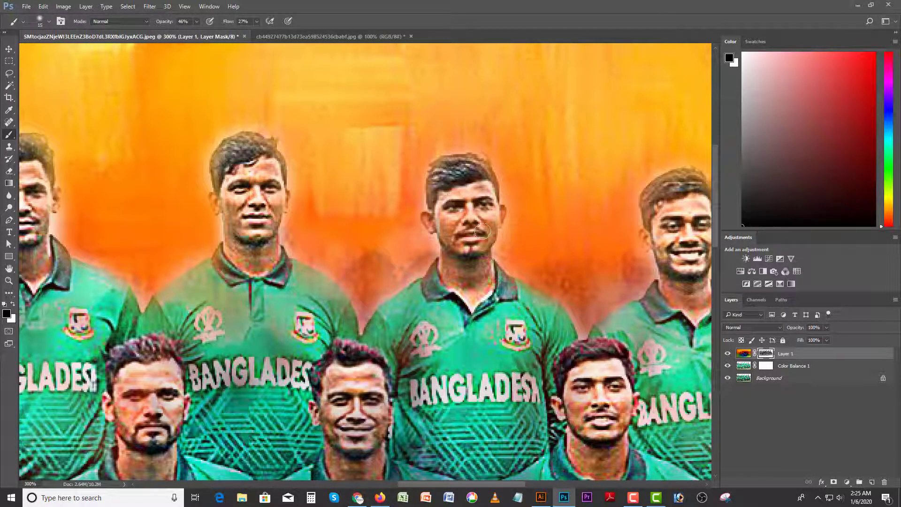
left_click_drag(600, 324, 385, 306)
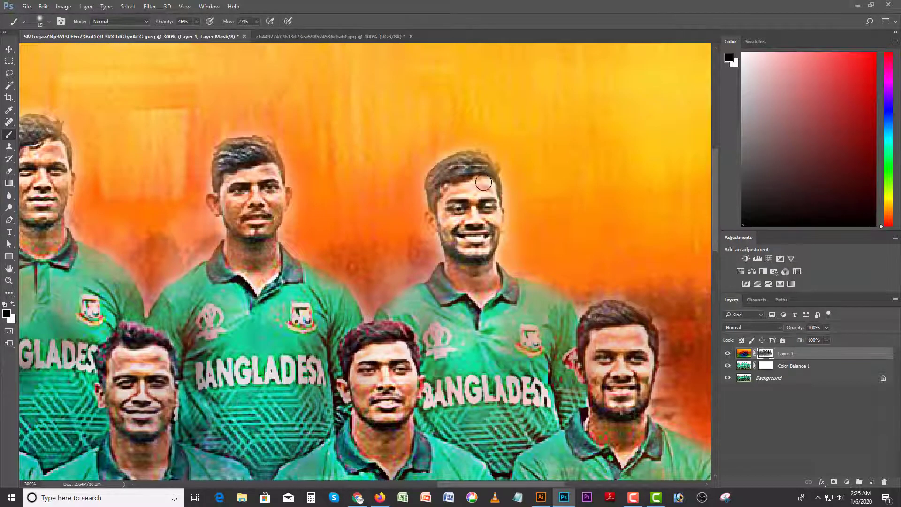
left_click_drag(591, 323, 461, 267)
left_click_drag(533, 394, 496, 266)
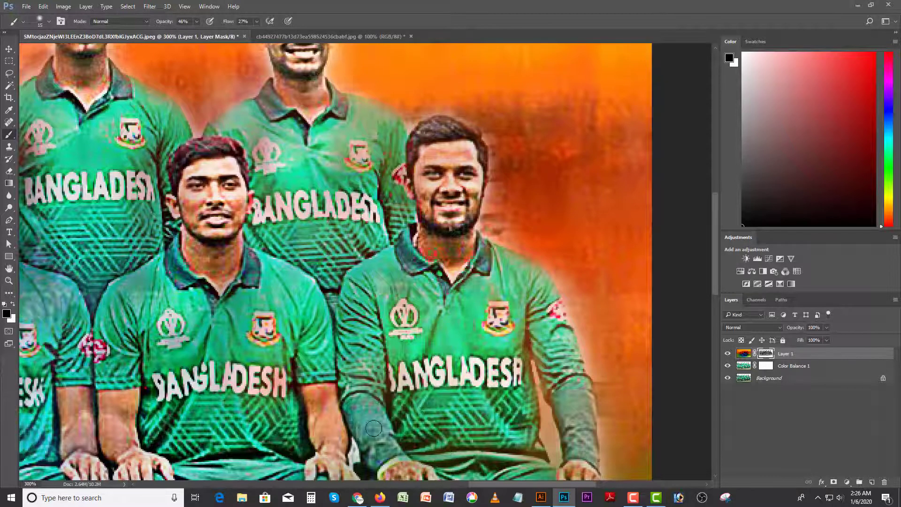
scroll(399, 423, "down", 3)
mouse_move(426, 432)
left_mouse_down()
mouse_move(399, 392)
mouse_move(404, 432)
left_mouse_up()
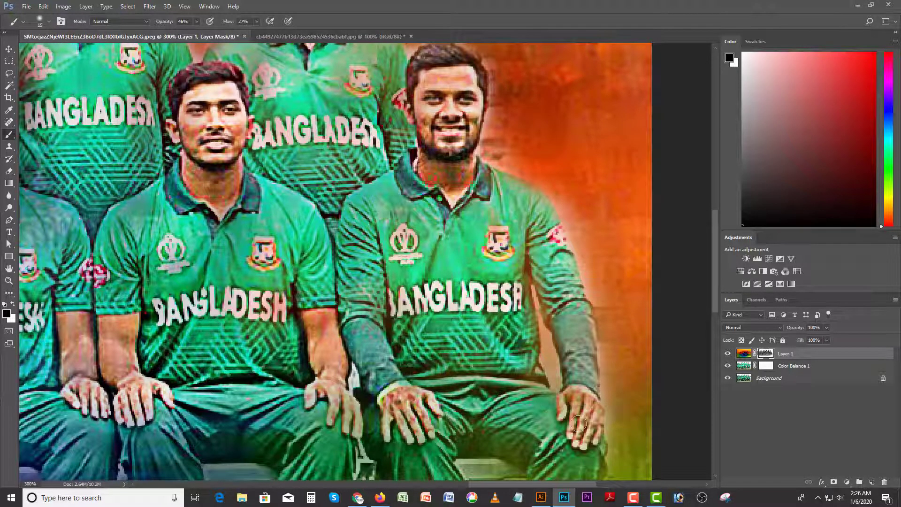
scroll(564, 419, "down", 2)
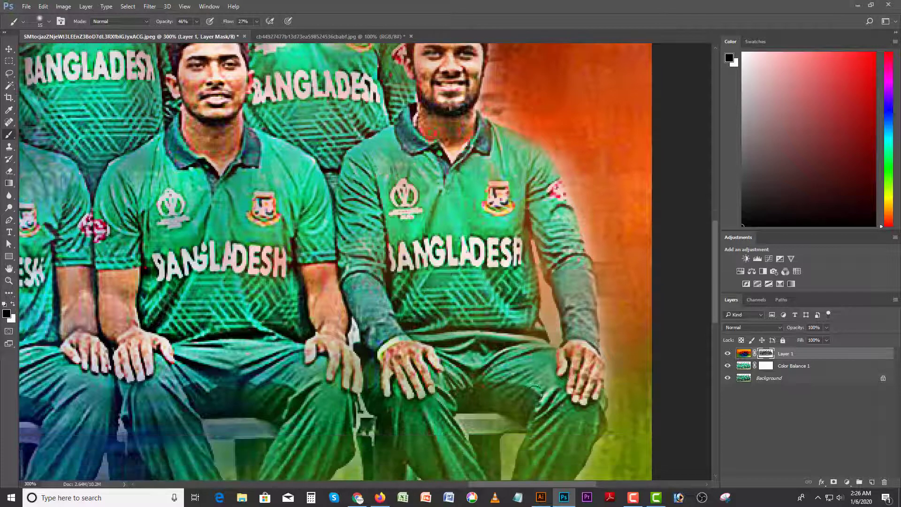
scroll(582, 390, "down", 3)
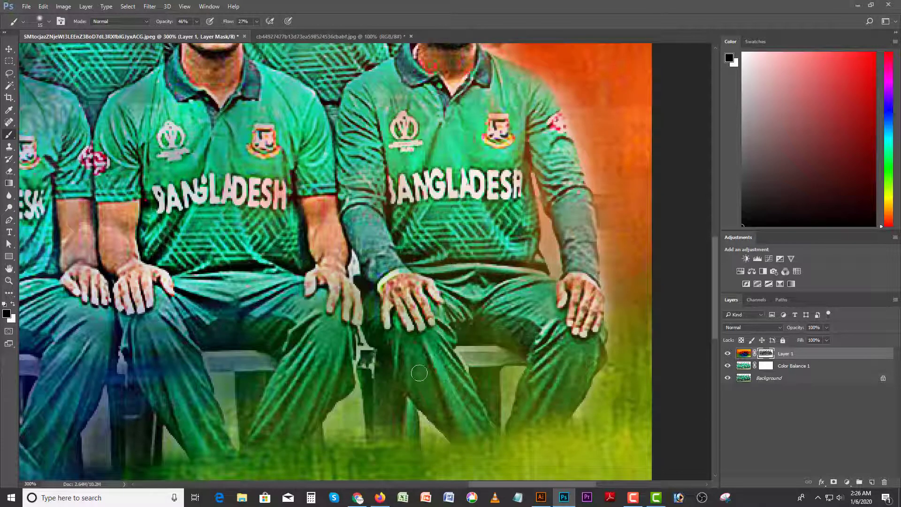
mouse_move(343, 275)
left_mouse_down()
mouse_move(339, 302)
mouse_move(354, 286)
left_mouse_up()
scroll(399, 296, "down", 1)
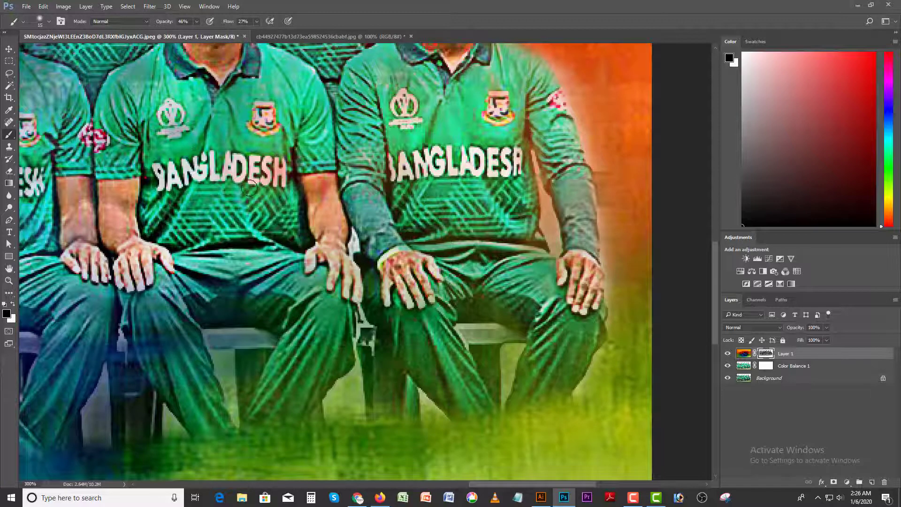
scroll(380, 249, "down", 3)
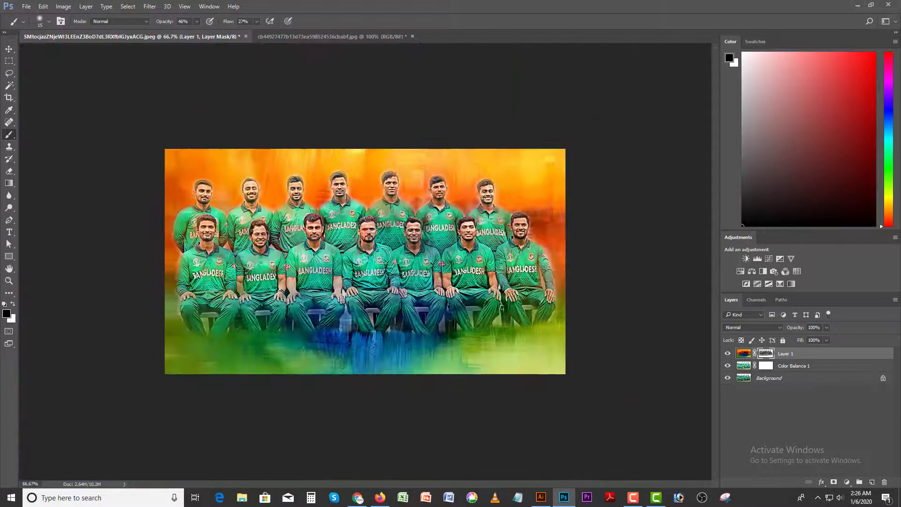
scroll(359, 326, "up", 1)
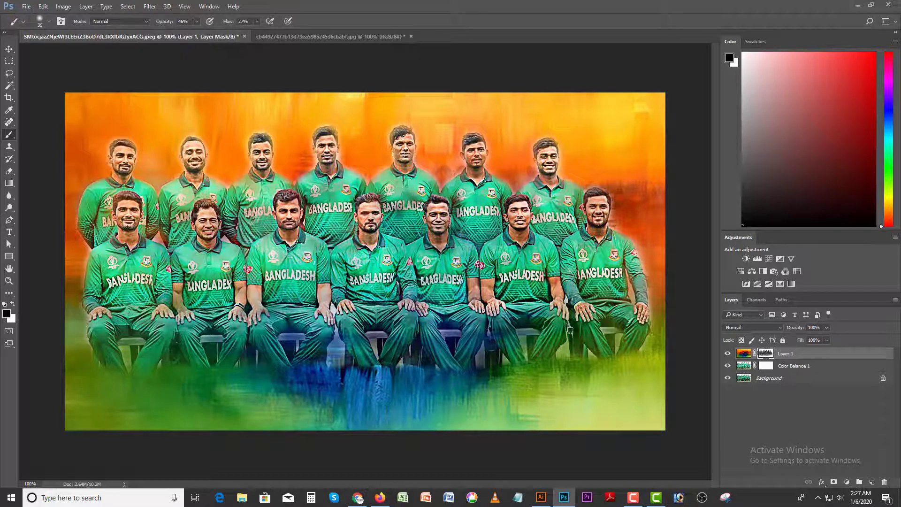
left_click_drag(399, 149, 403, 131)
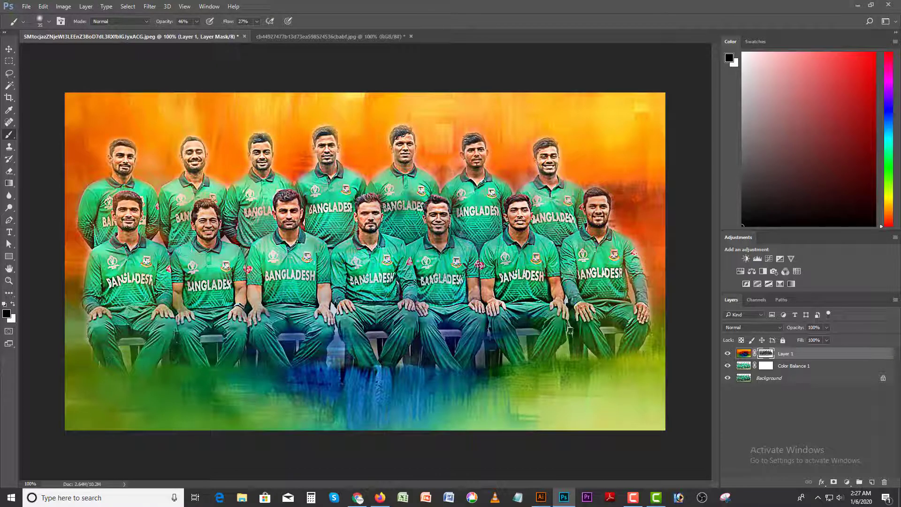
left_click_drag(99, 349, 124, 359)
left_click_drag(337, 343, 329, 348)
key("ctrl+minus")
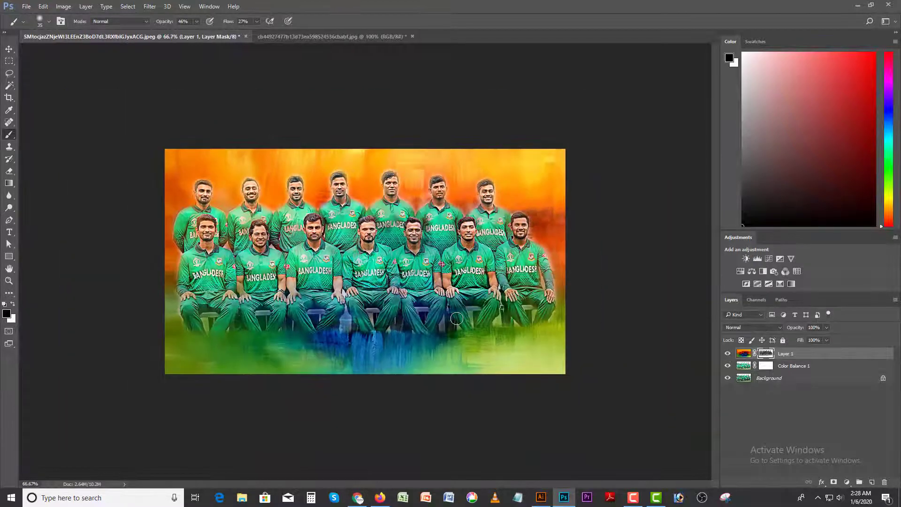
Step: Group the painting layer with the Color Balance layer, and toggle the group's visibility to compare the blend with the original photo
left_click(795, 373, "shift")
key("ctrl+g")
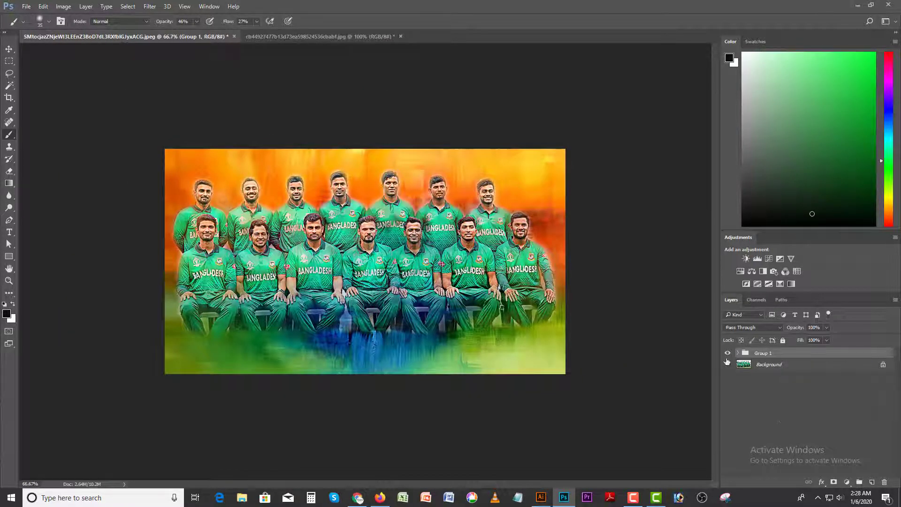
left_click(728, 354)
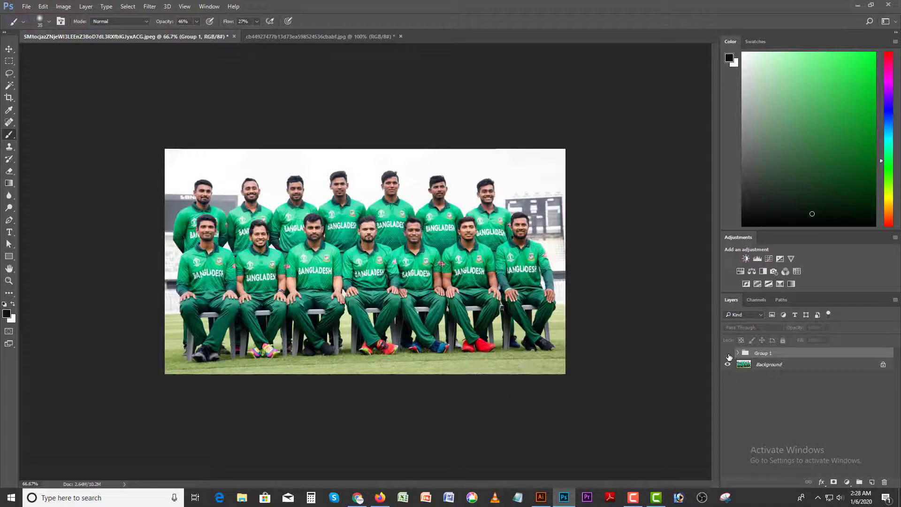
left_click(729, 353)
key("ctrl+1")
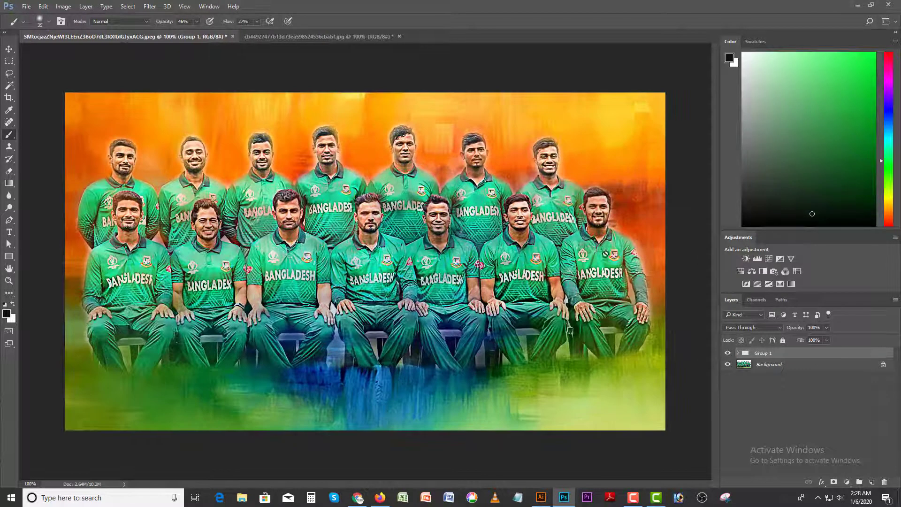
left_click(728, 353)
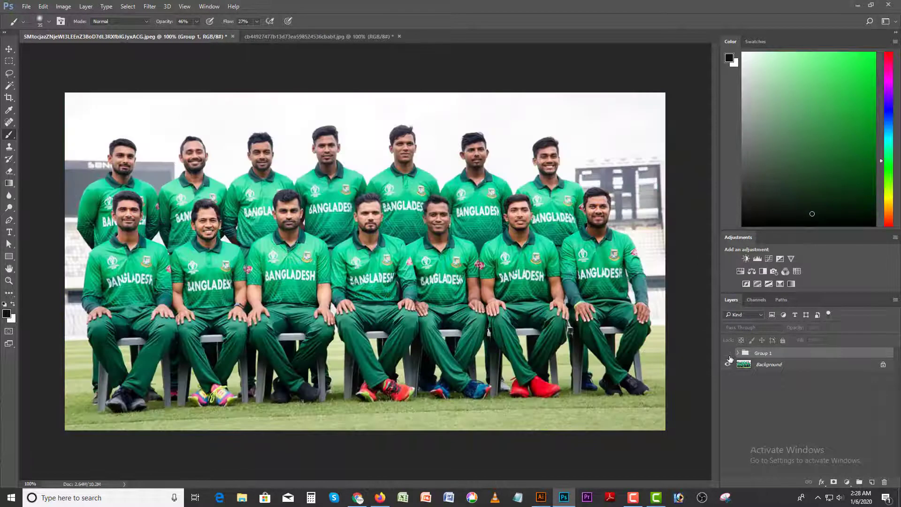
left_click(728, 353)
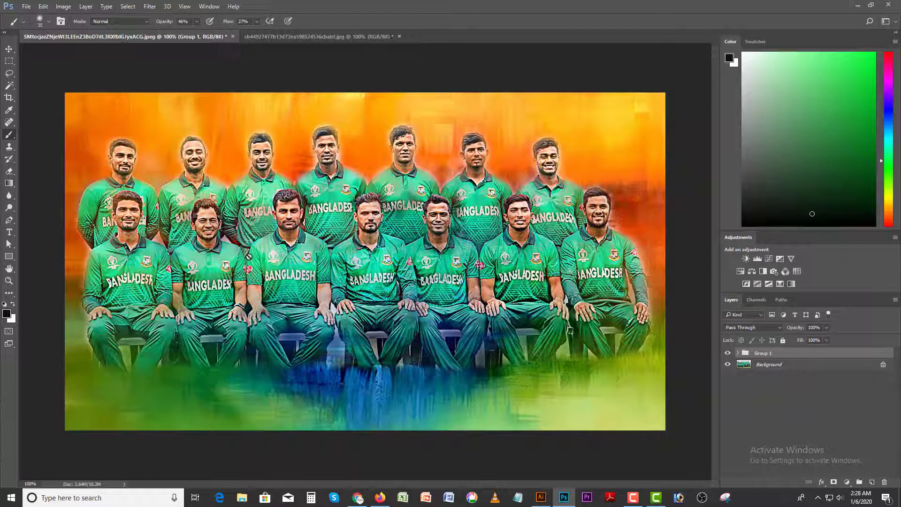
Step: Expand the group, select the painting layer's mask, and switch the brush colour to white
left_click(739, 354)
left_click(774, 365)
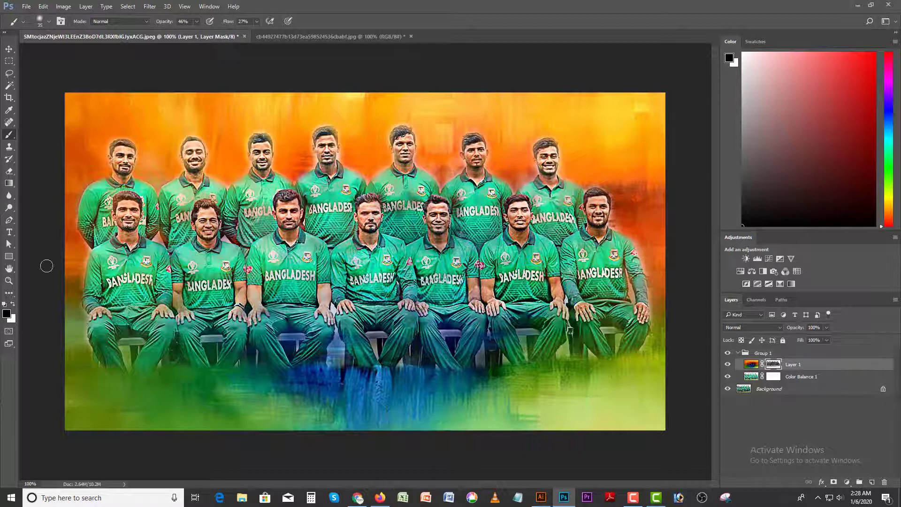
left_click(13, 304)
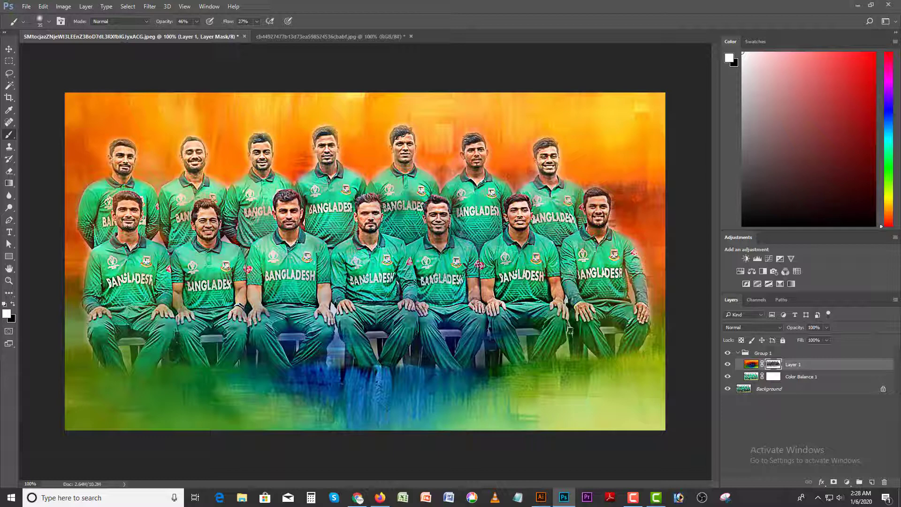
key("ctrl+minus")
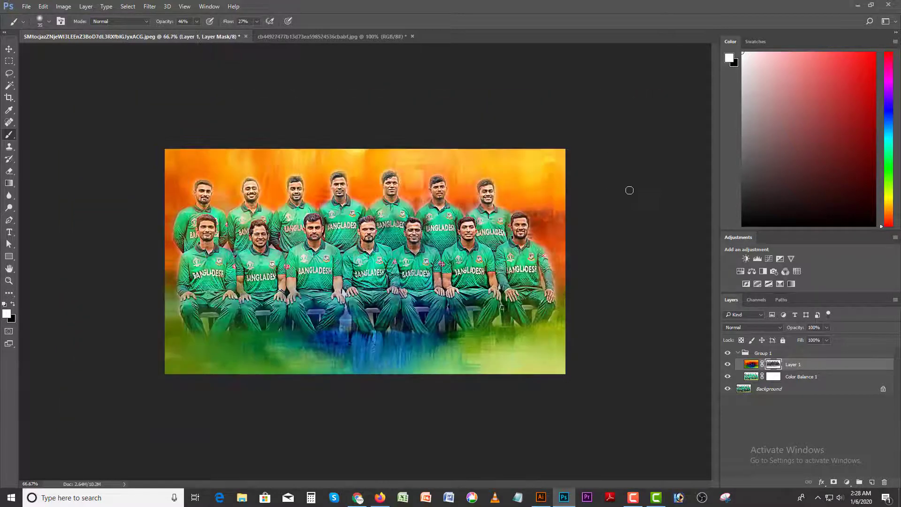